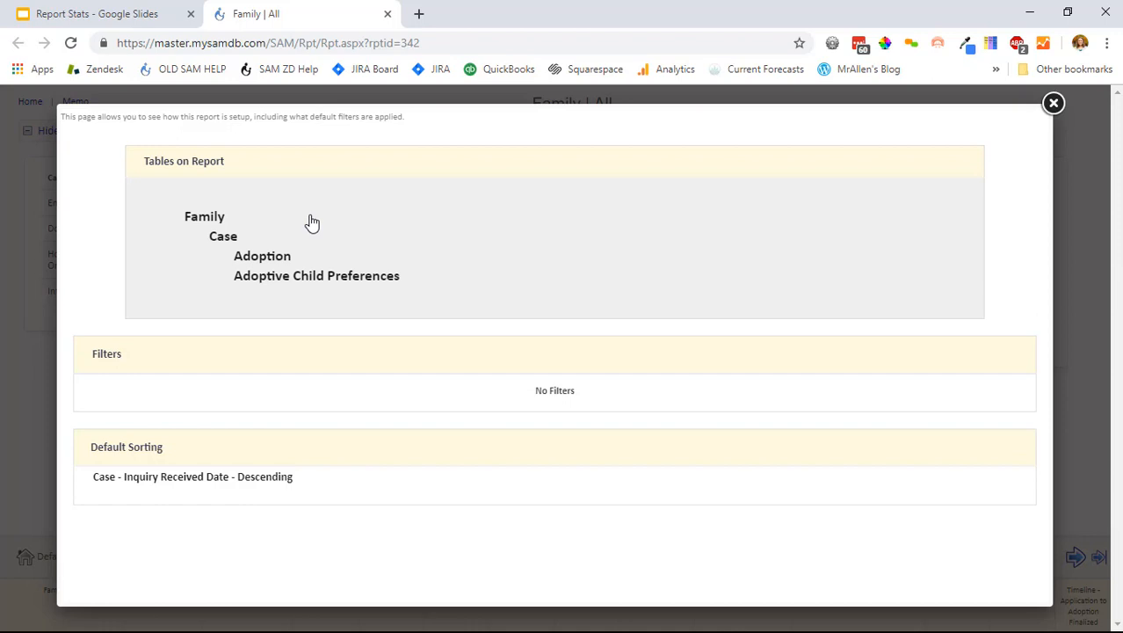
Step: Review the report configuration's default sorting, close it, and toggle the report stats off and on again
drag(301, 476, 95, 488)
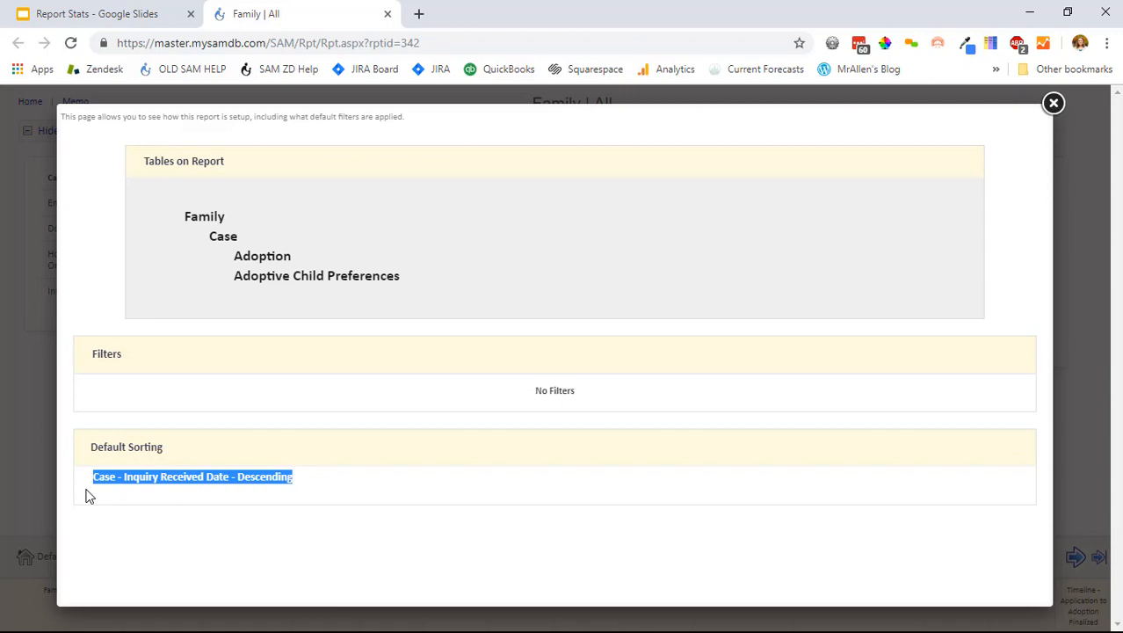
click(1054, 103)
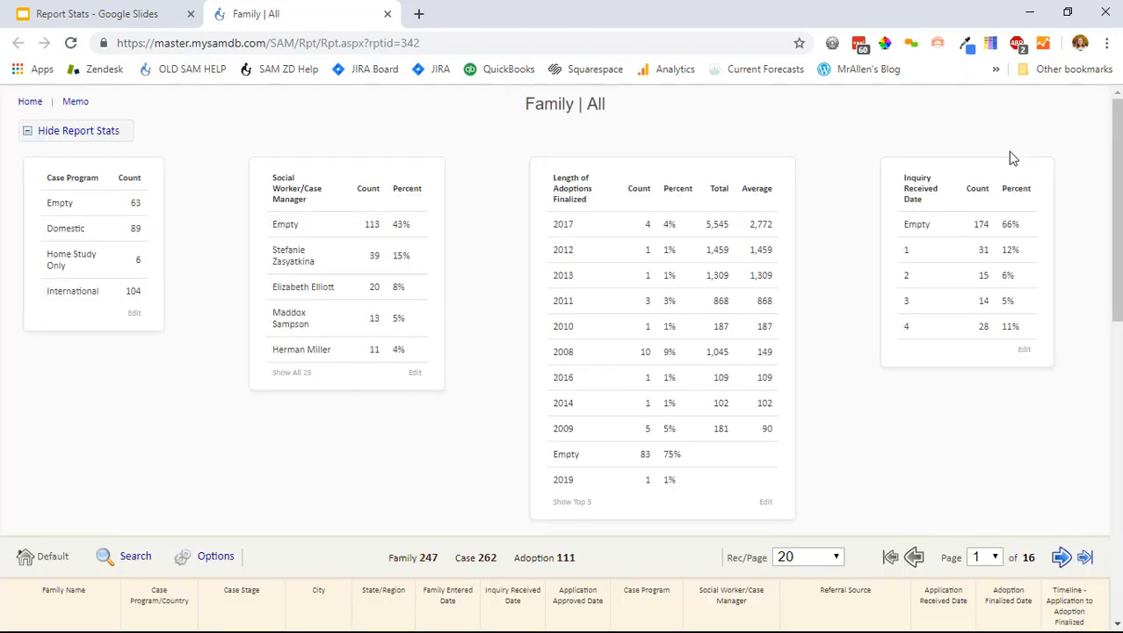
click(85, 142)
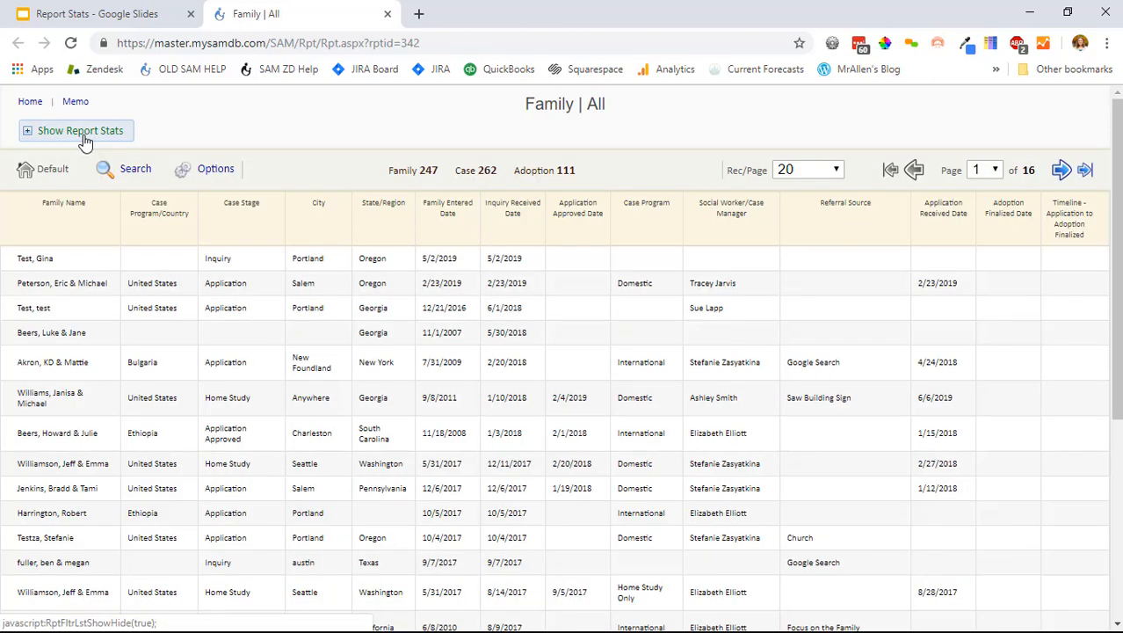
click(84, 141)
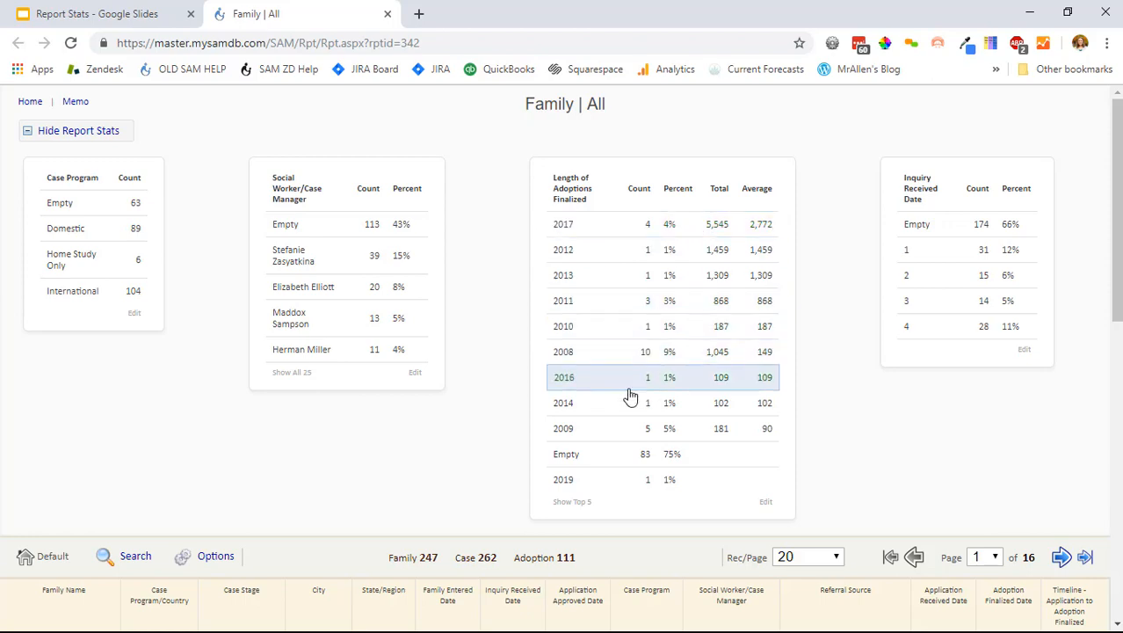
Step: Filter the report to 2017 through the Length of Adoptions Finalized stat and review the matching records
click(596, 231)
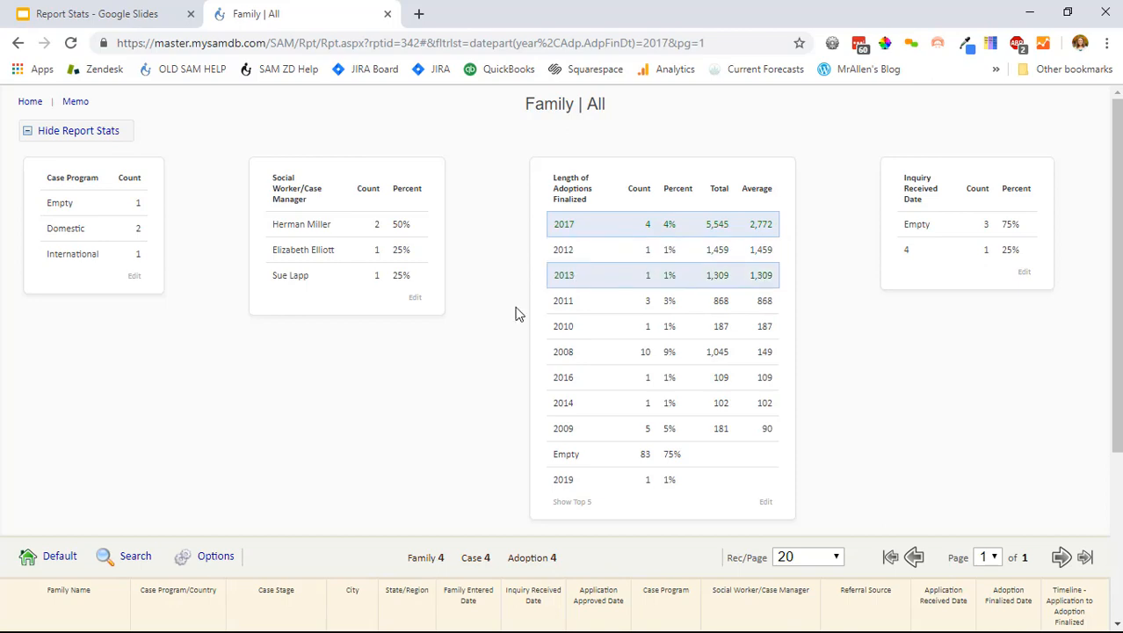
scroll(489, 319, down, 3)
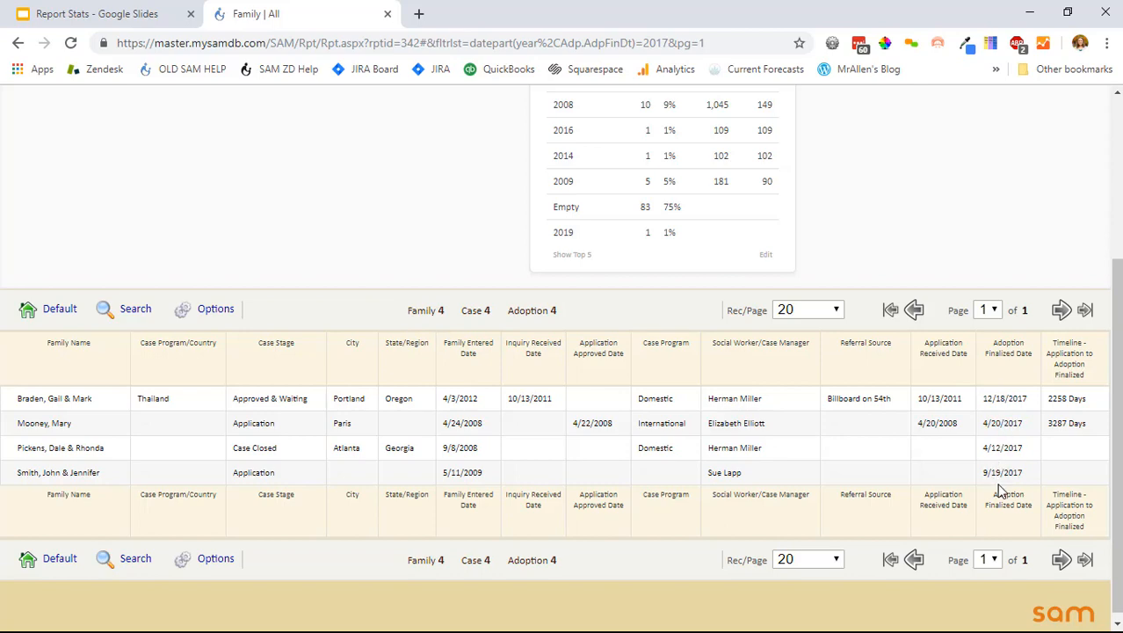
scroll(999, 489, up, 2)
scroll(975, 466, up, 1)
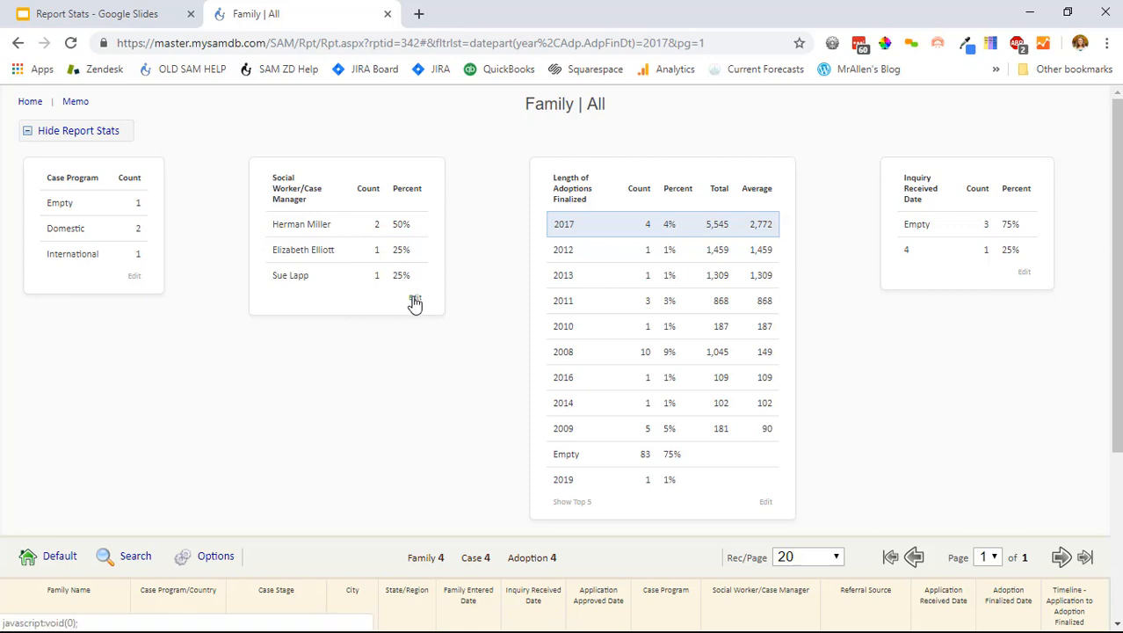
Step: View the options available for the Family | All report
click(215, 555)
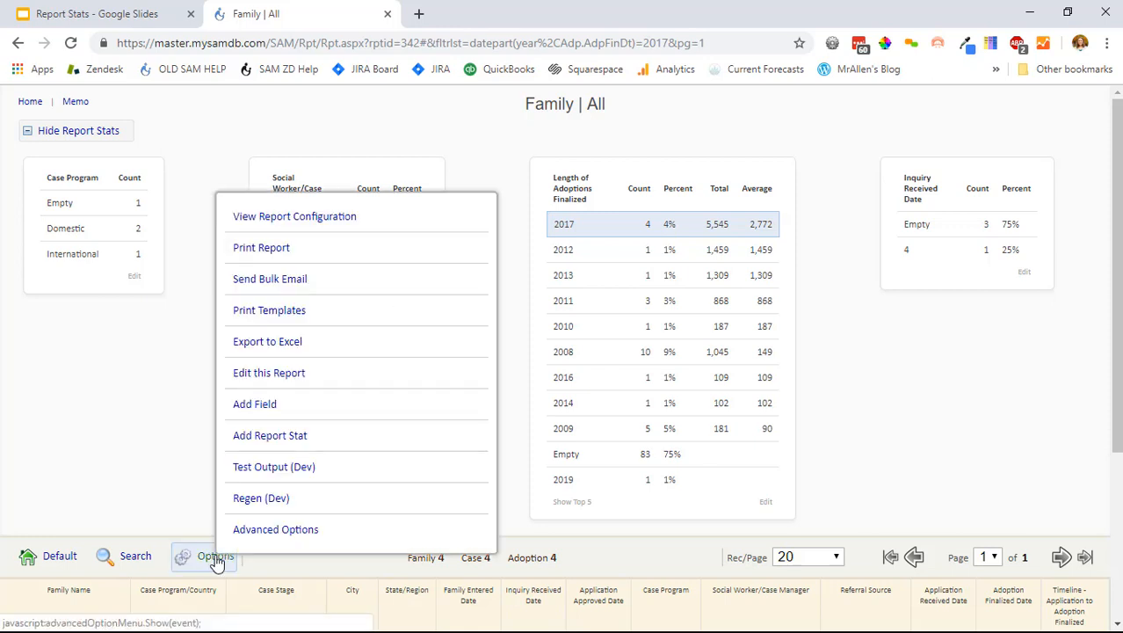
scroll(279, 469, down, 1)
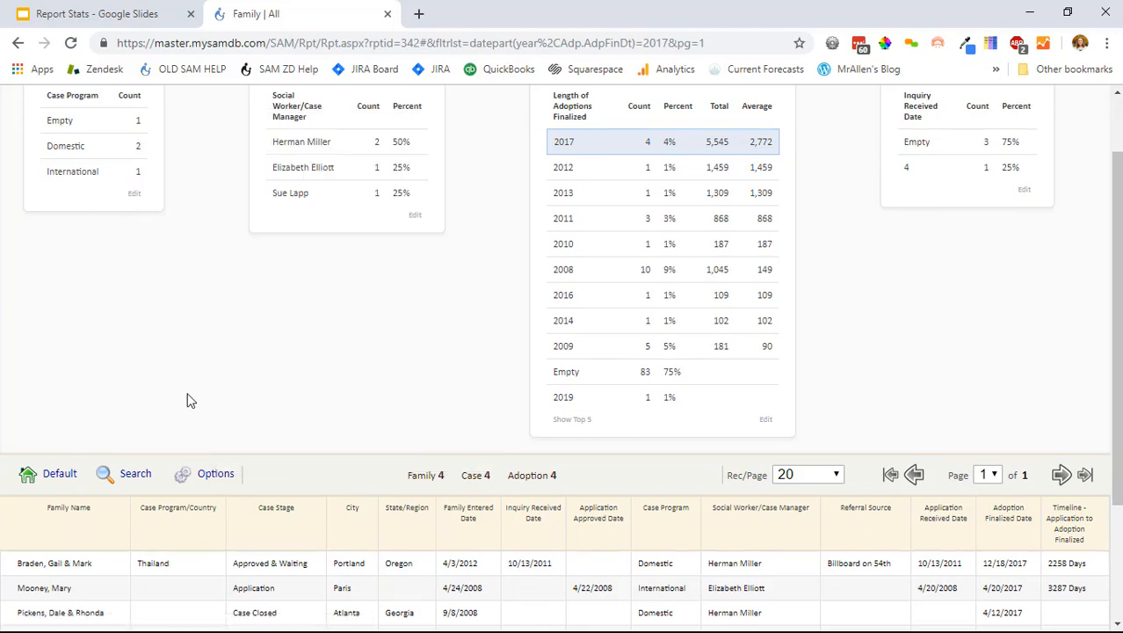
scroll(189, 400, up, 1)
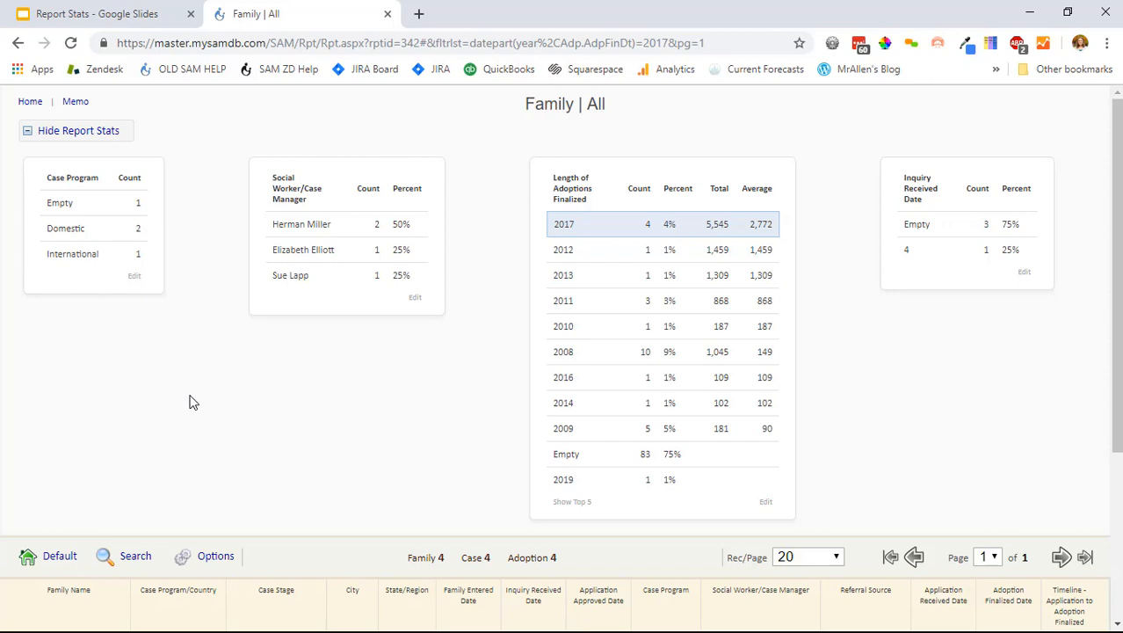
Step: Switch to the Report Stats presentation in Google Slides and show the slide on adding and editing report stats
click(188, 5)
key(Right)
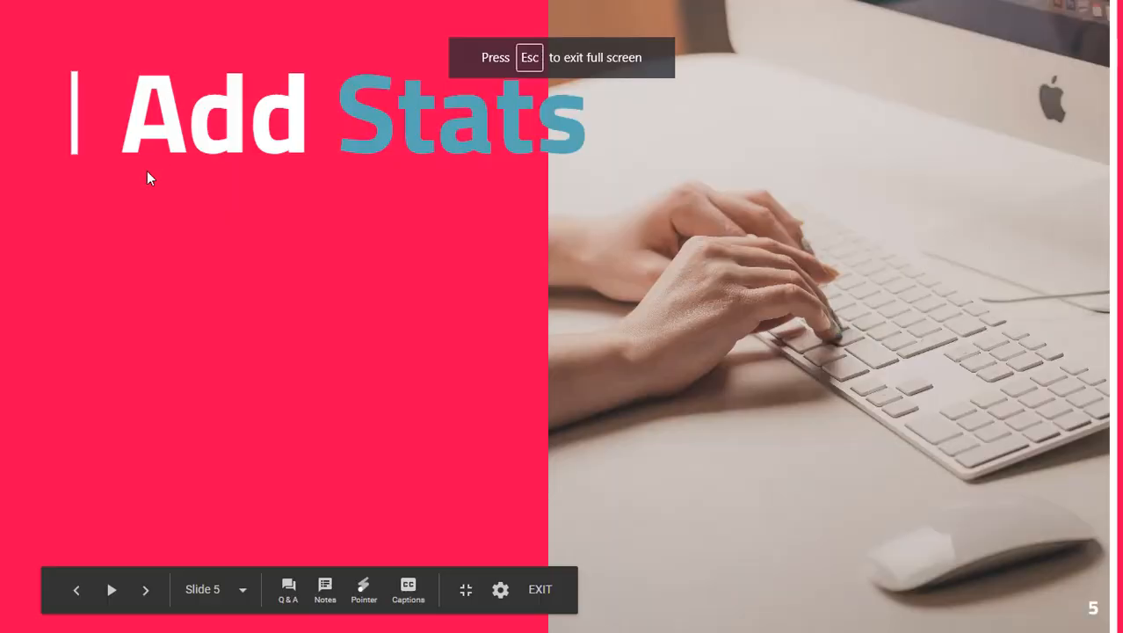
key(Right)
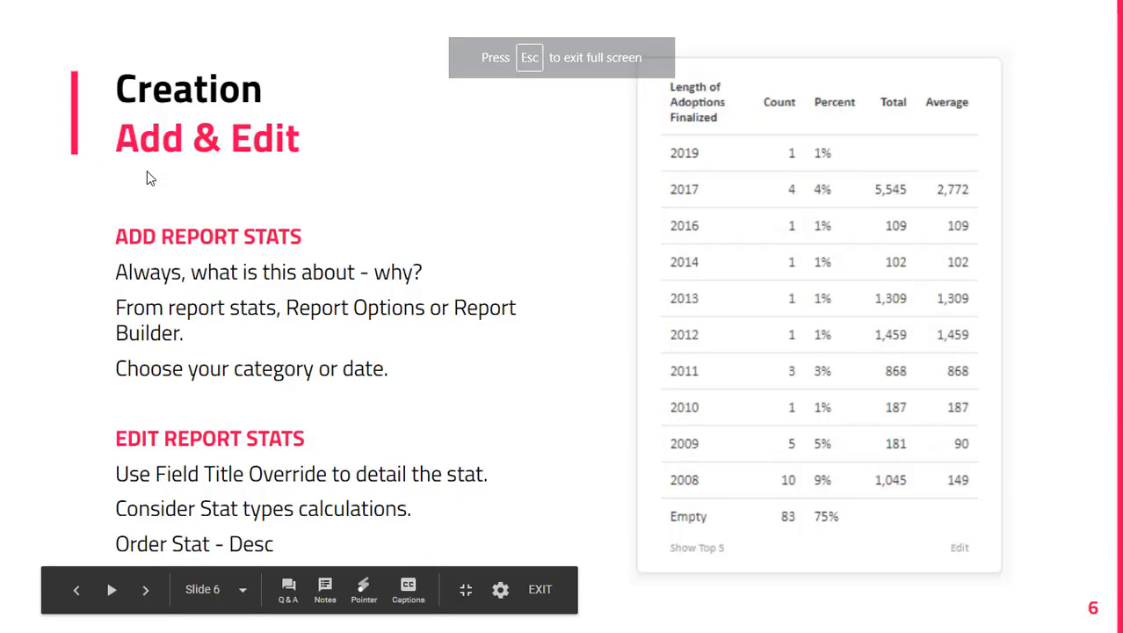
key(alt+Tab)
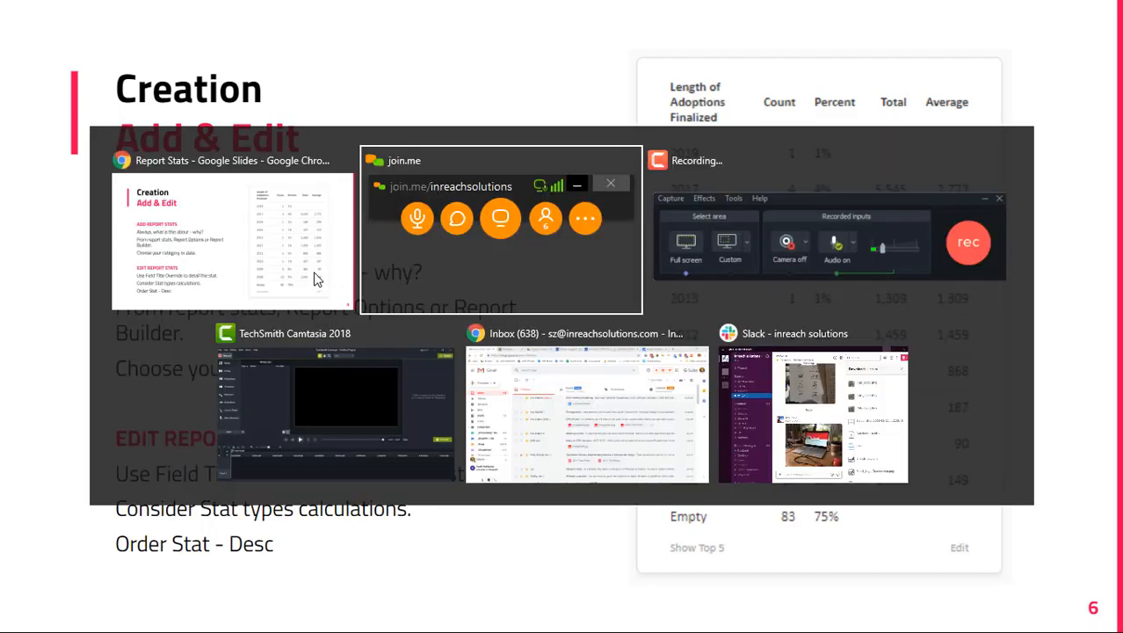
click(317, 277)
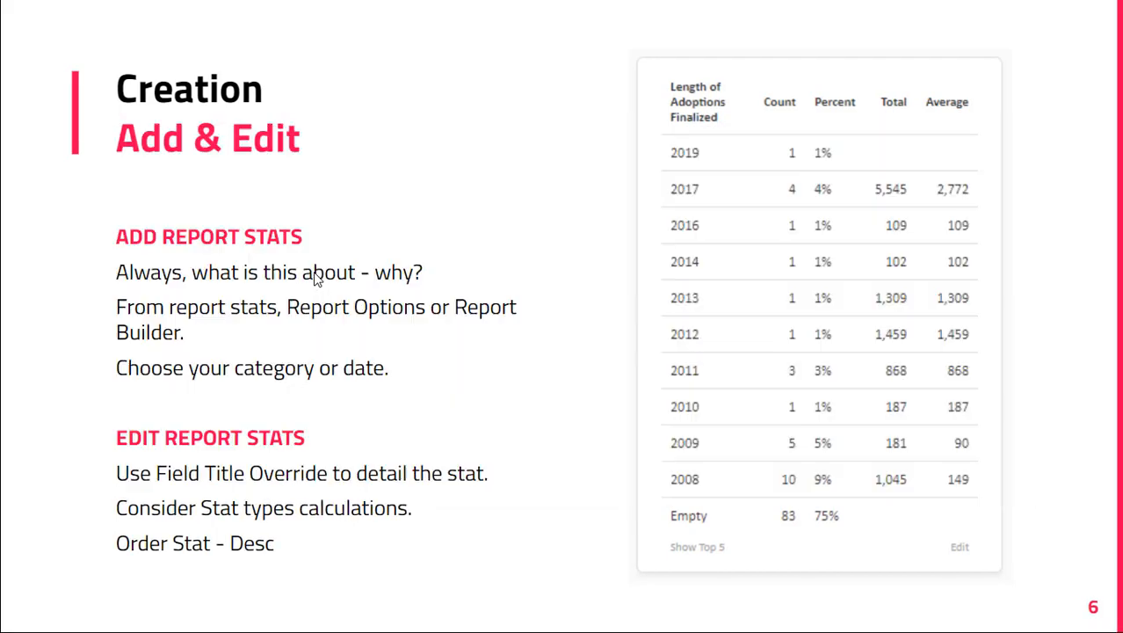
Step: Return to the Family | All report and view the tables in its report configuration
key(alt+Tab)
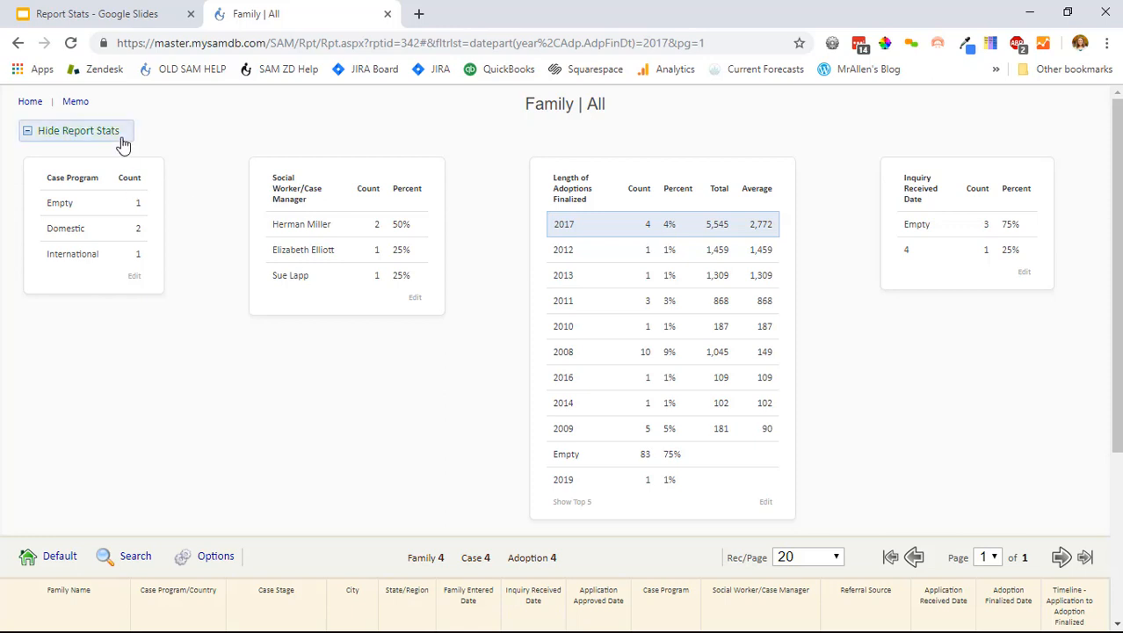
click(195, 558)
click(254, 218)
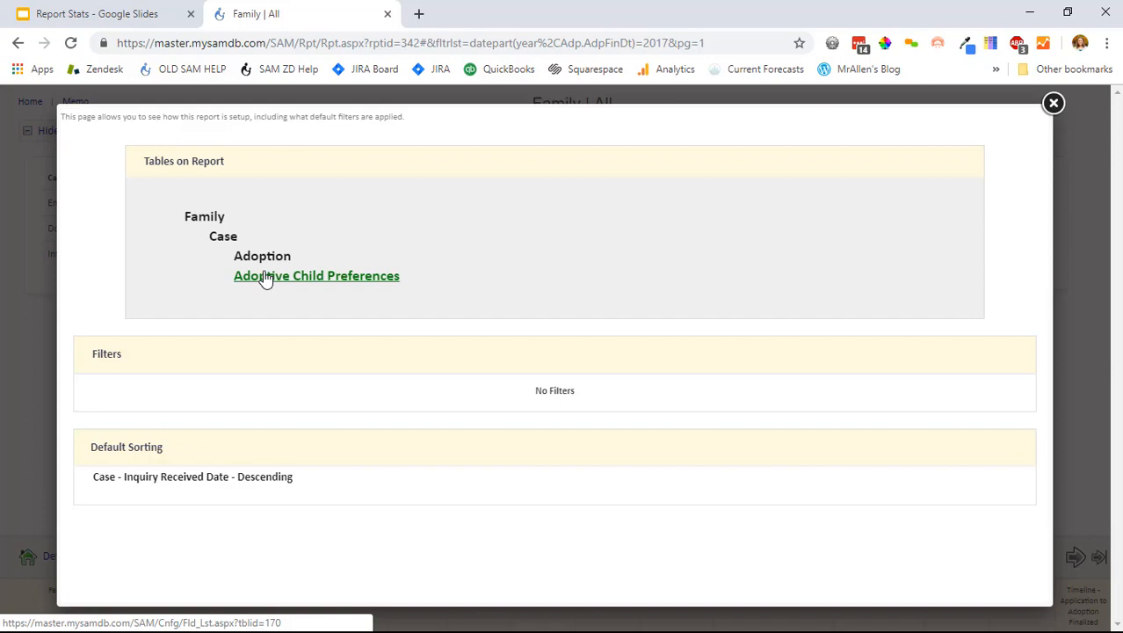
click(1053, 103)
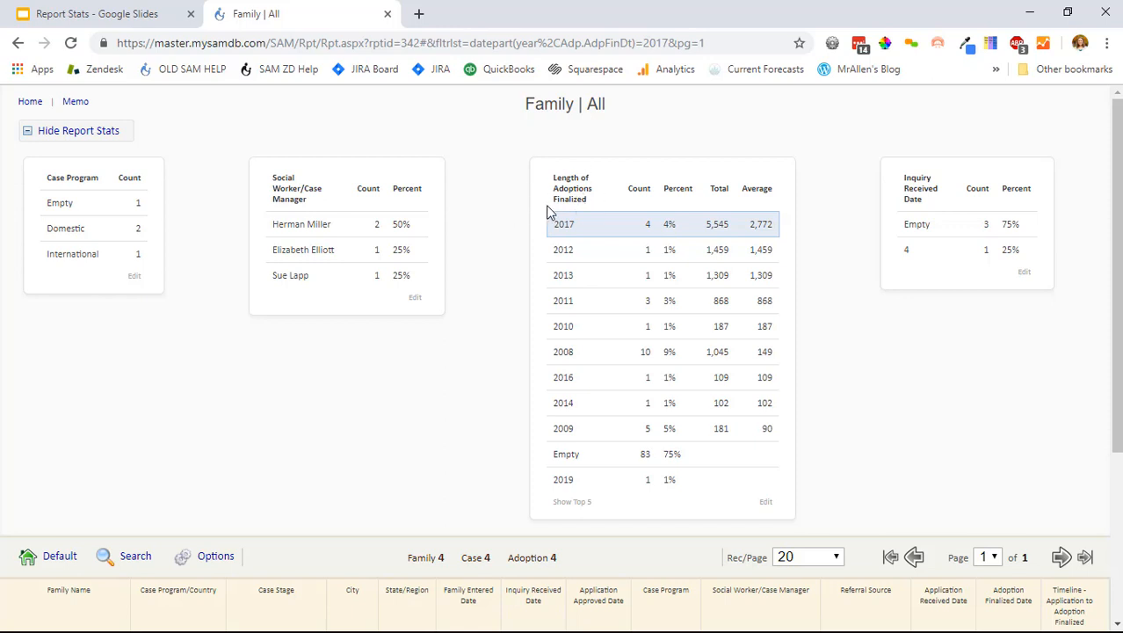
Step: Open the Length of Adoptions Finalized stat's settings and choose Adoption Finalized Date from the Adoption table as its field
click(766, 505)
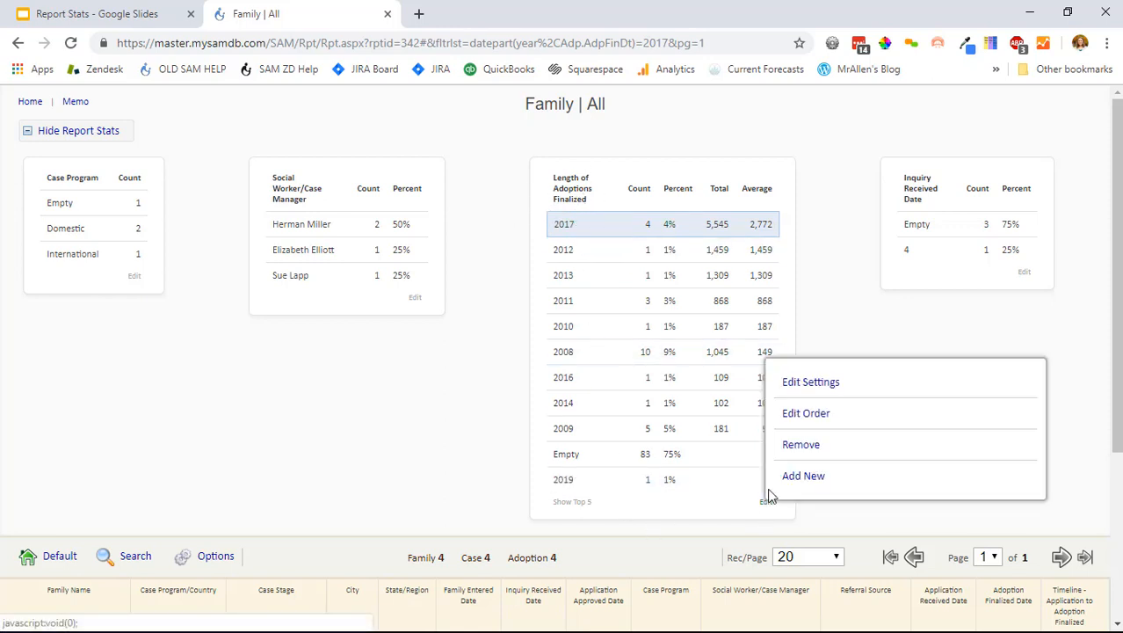
click(813, 387)
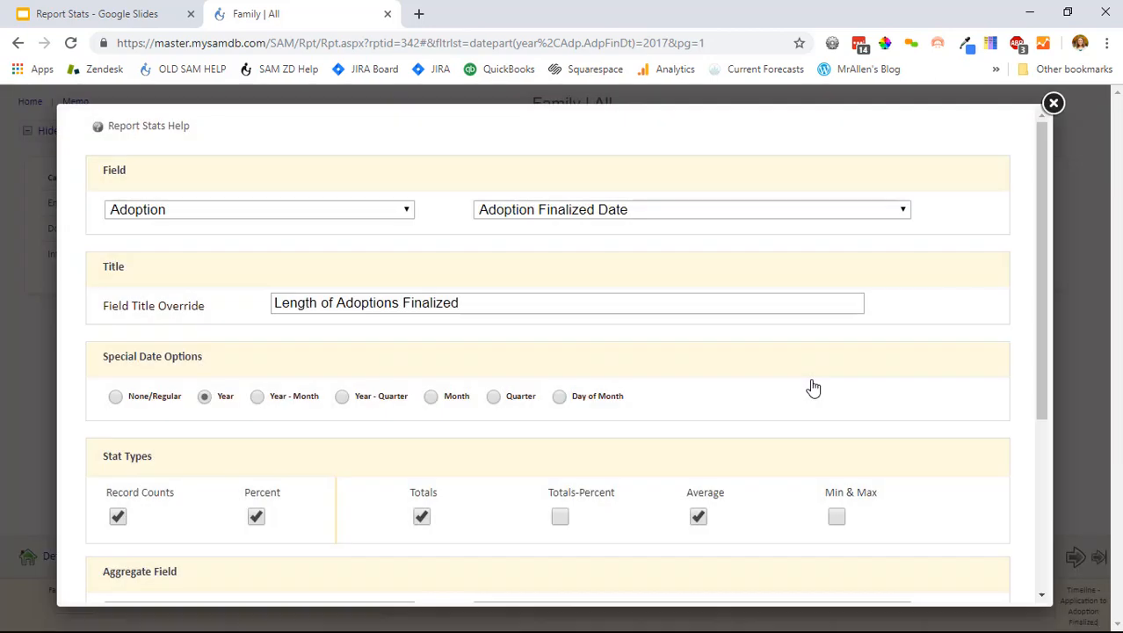
click(302, 211)
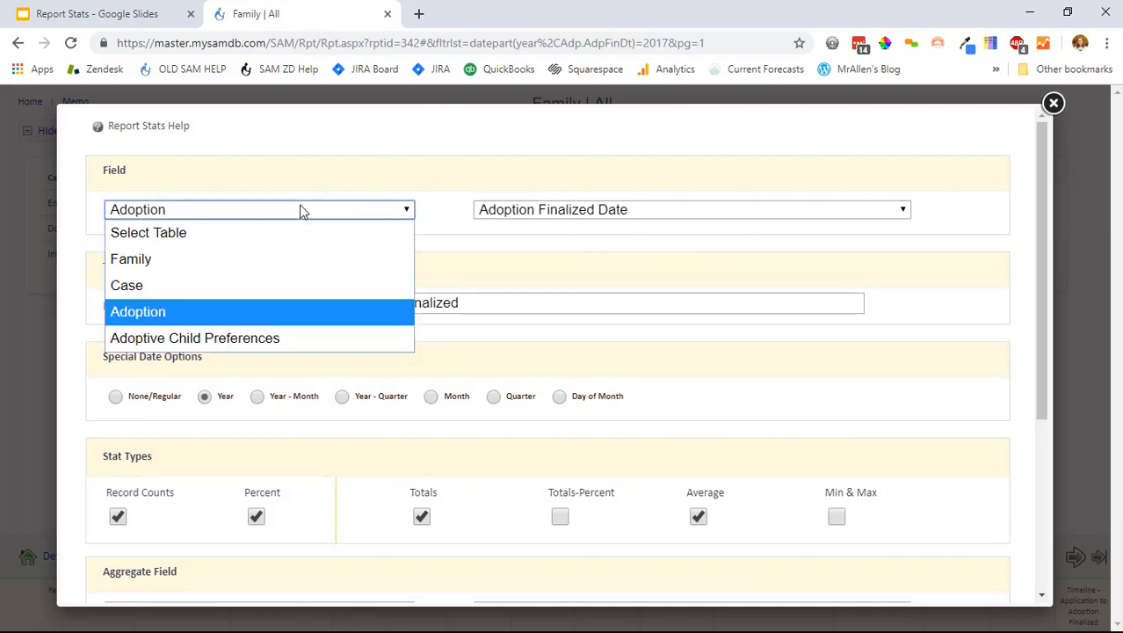
click(301, 211)
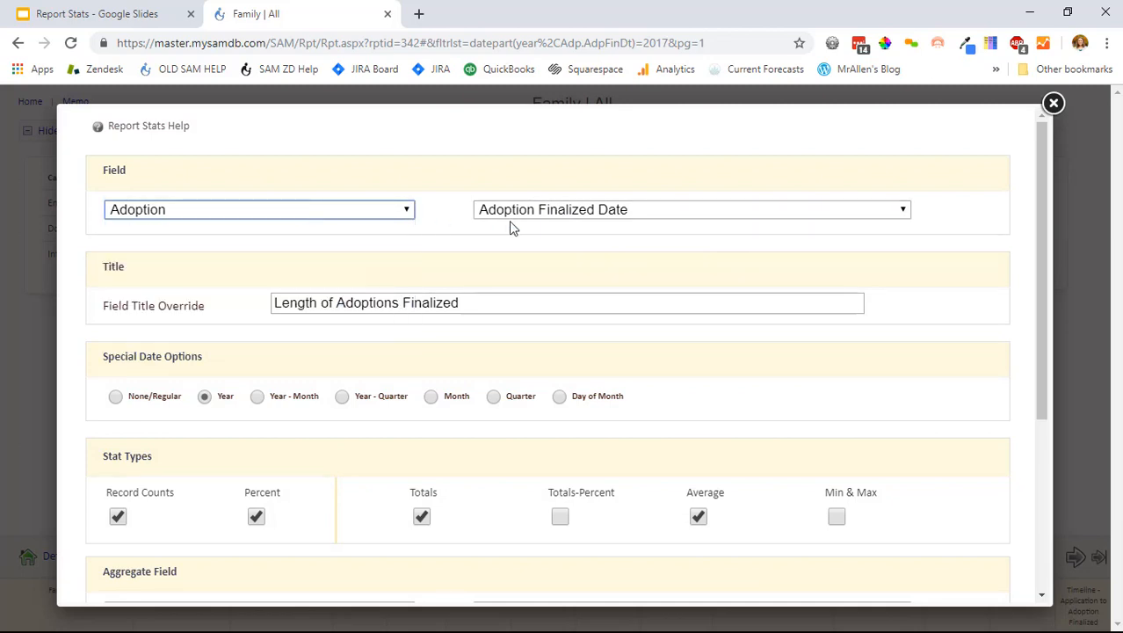
click(587, 211)
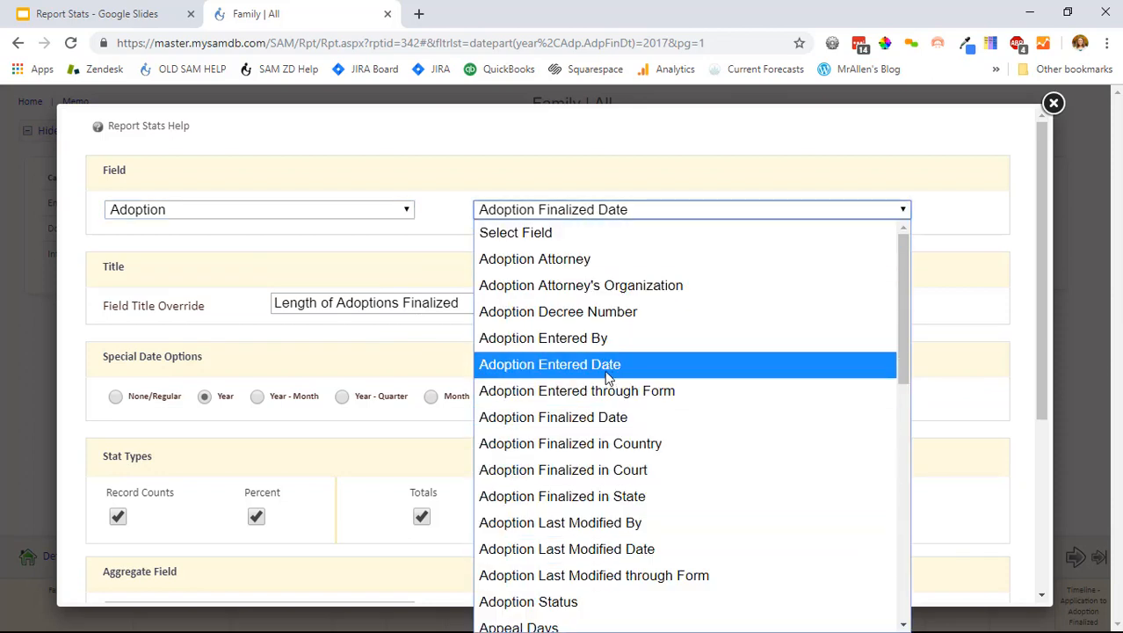
click(606, 417)
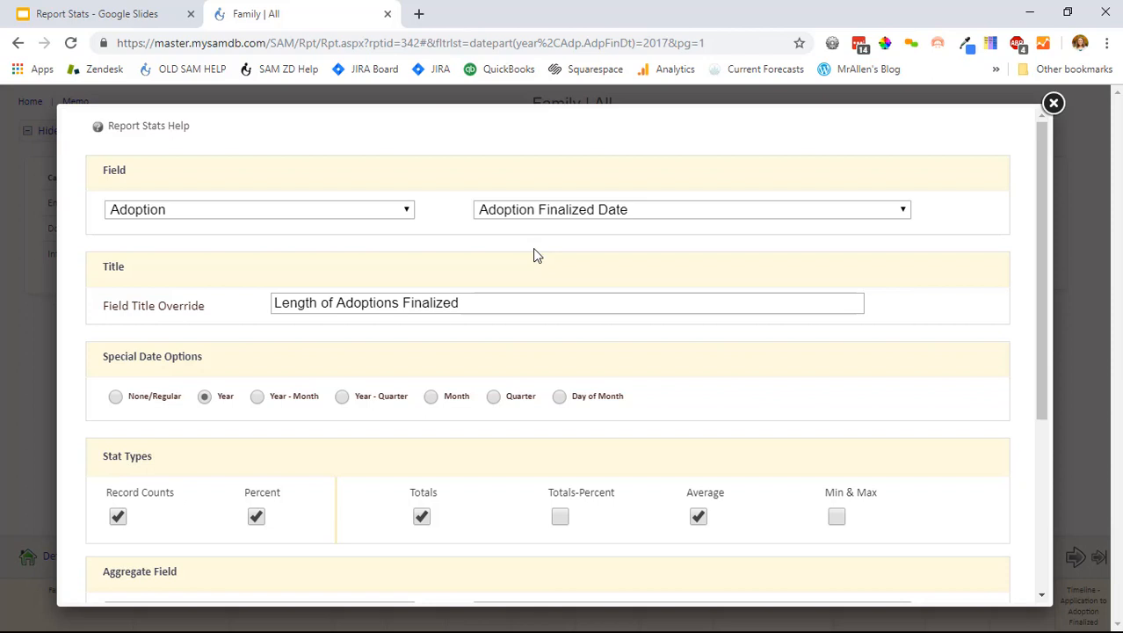
Step: Set the stat's field title override to "Length of Adoptions that are Finalized in specific year"
scroll(533, 248, down, 2)
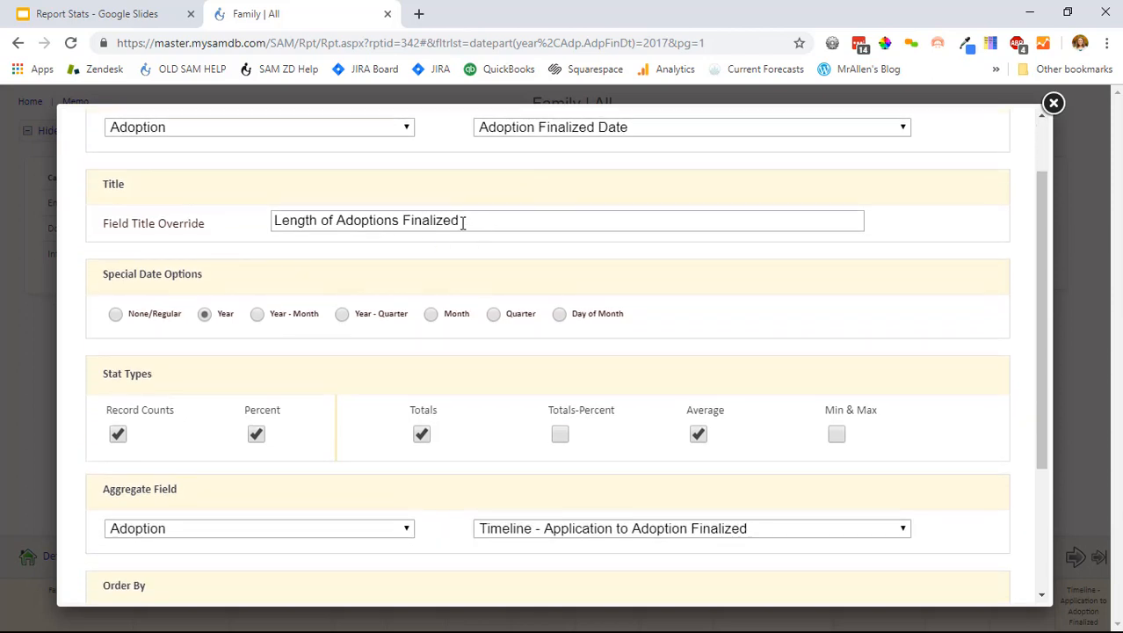
drag(491, 223, 275, 226)
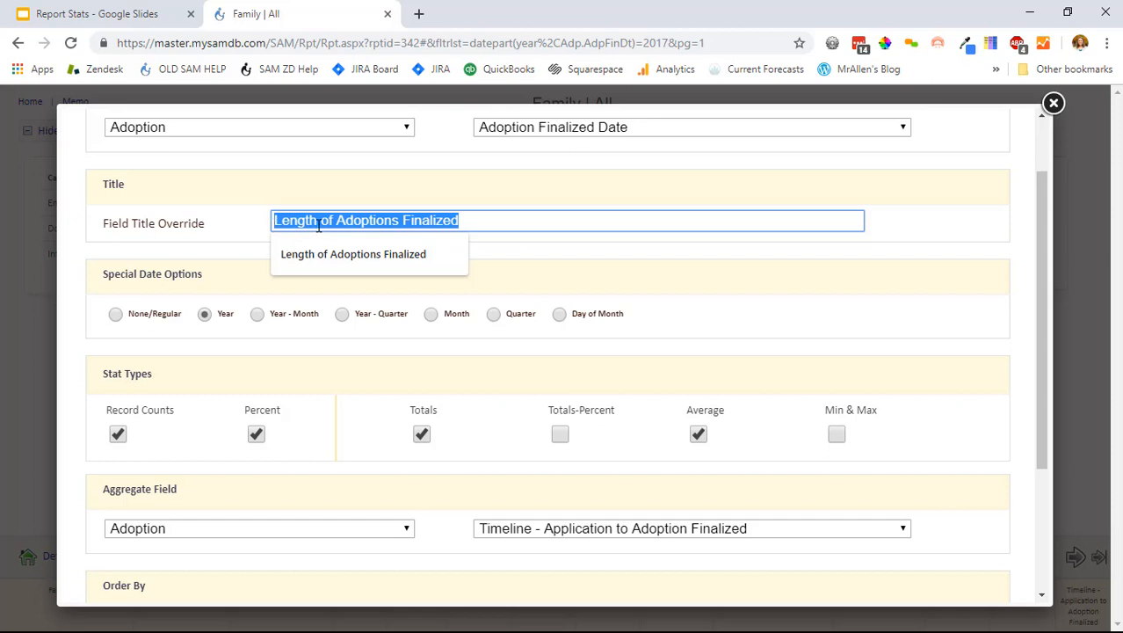
click(401, 222)
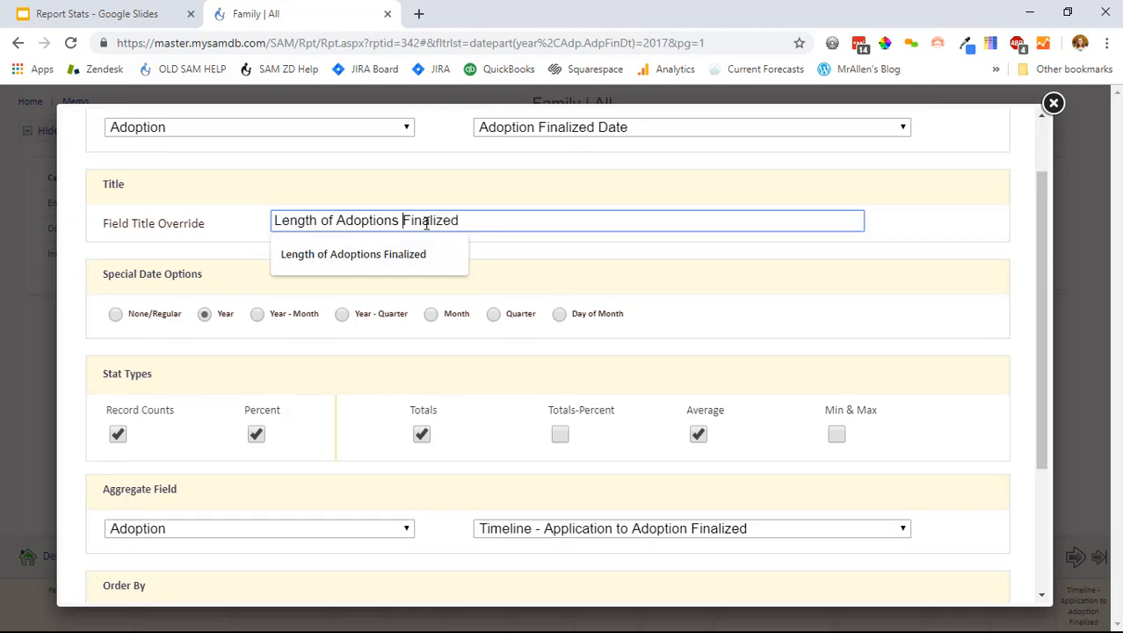
text(that )
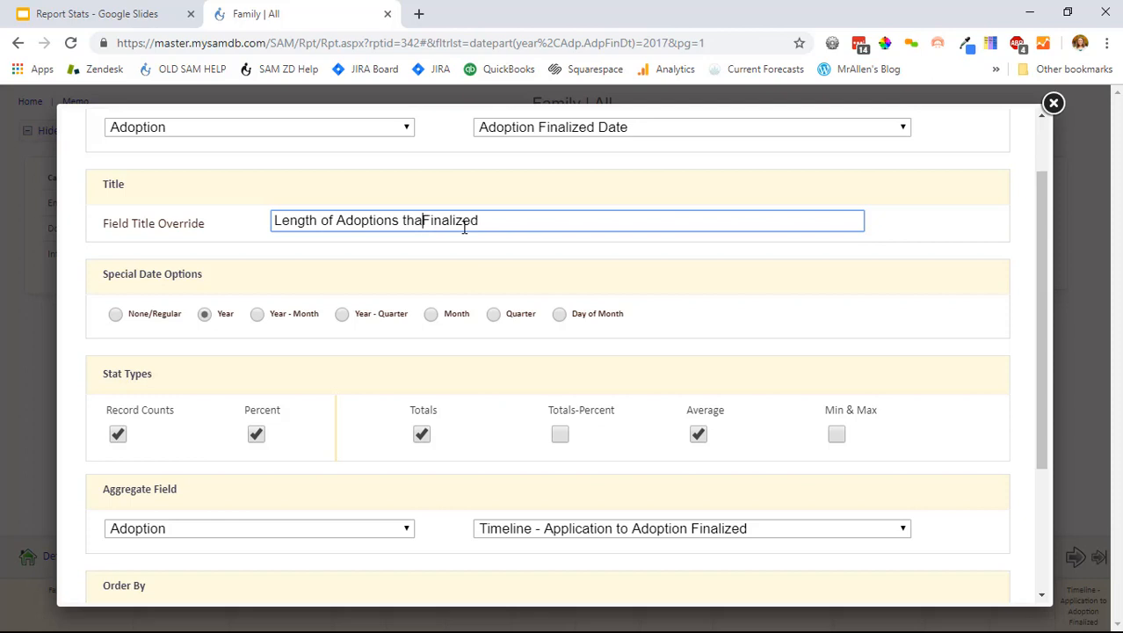
text(are )
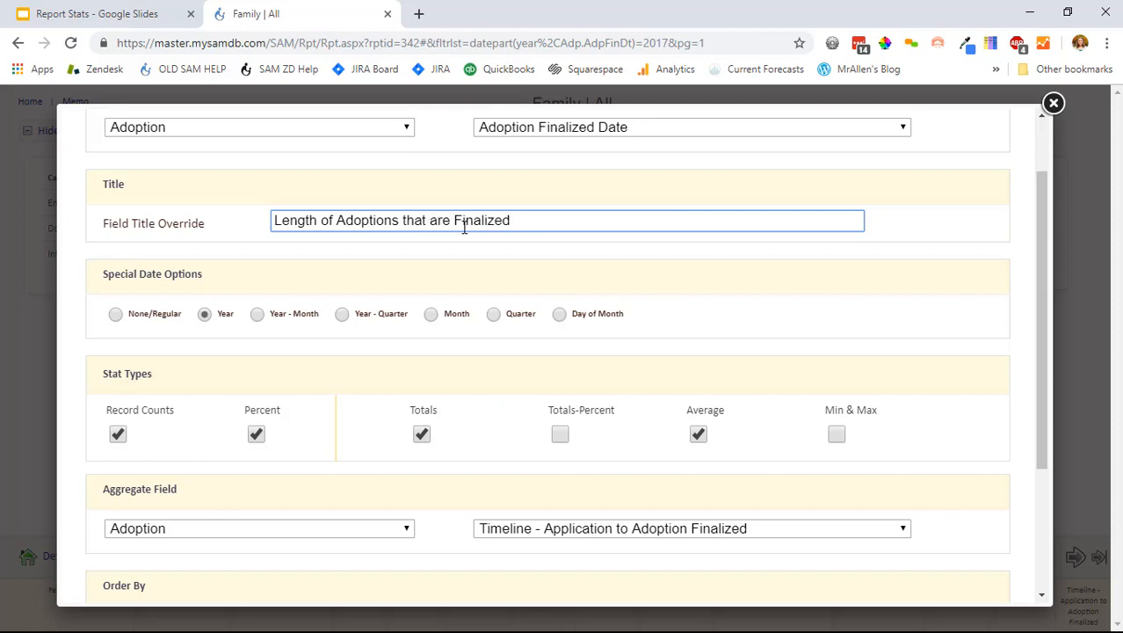
text( in specific year)
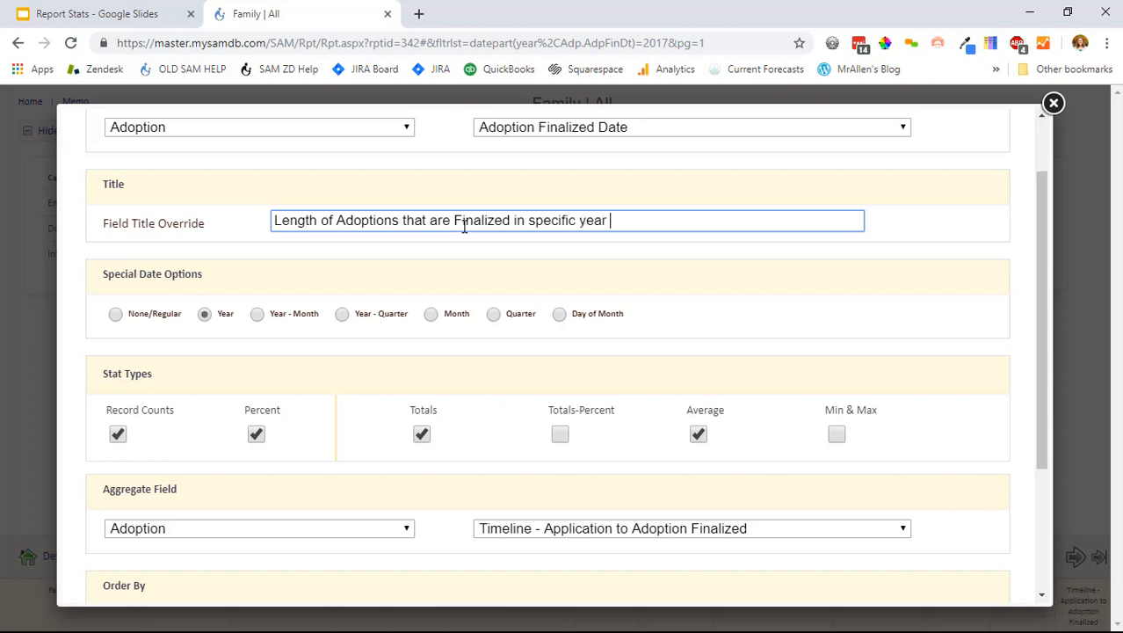
click(495, 248)
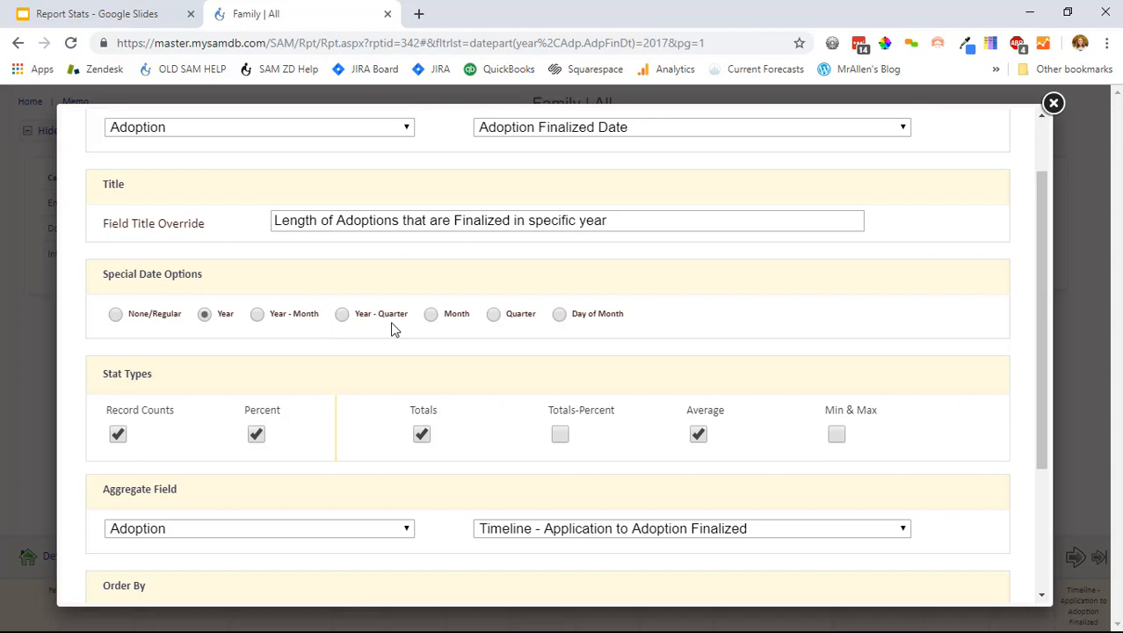
Step: Turn off the Percent and Totals stat types and turn on Min & Max
scroll(393, 328, down, 1)
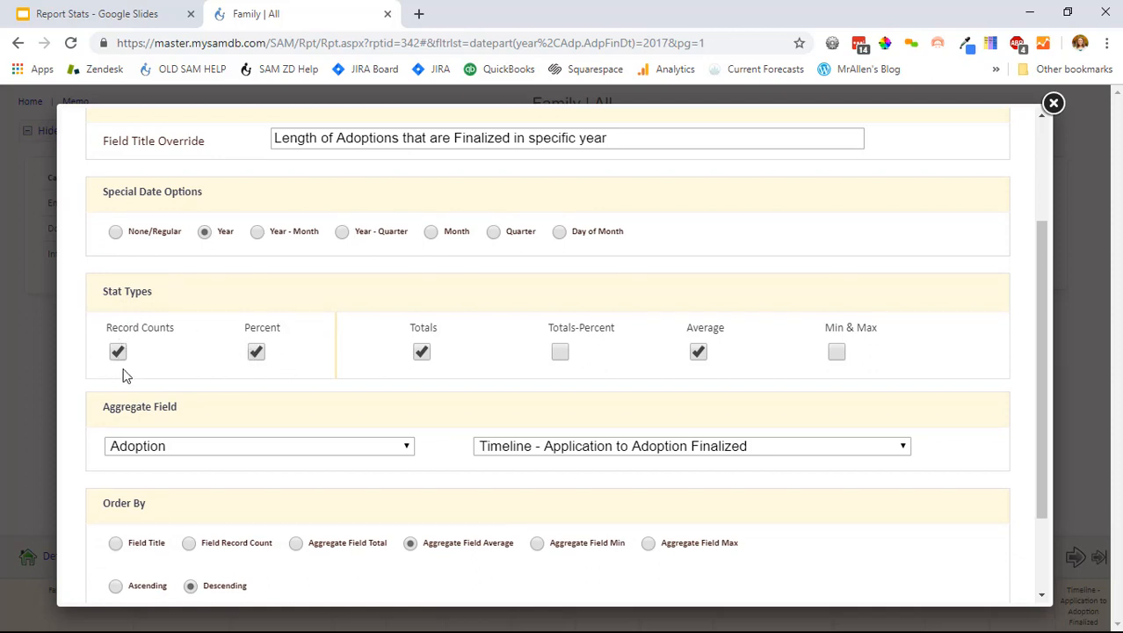
click(256, 354)
click(423, 354)
click(836, 353)
Step: Review the aggregate field choices for the Adoption table and order the stat by Aggregate Field Max
scroll(747, 378, down, 2)
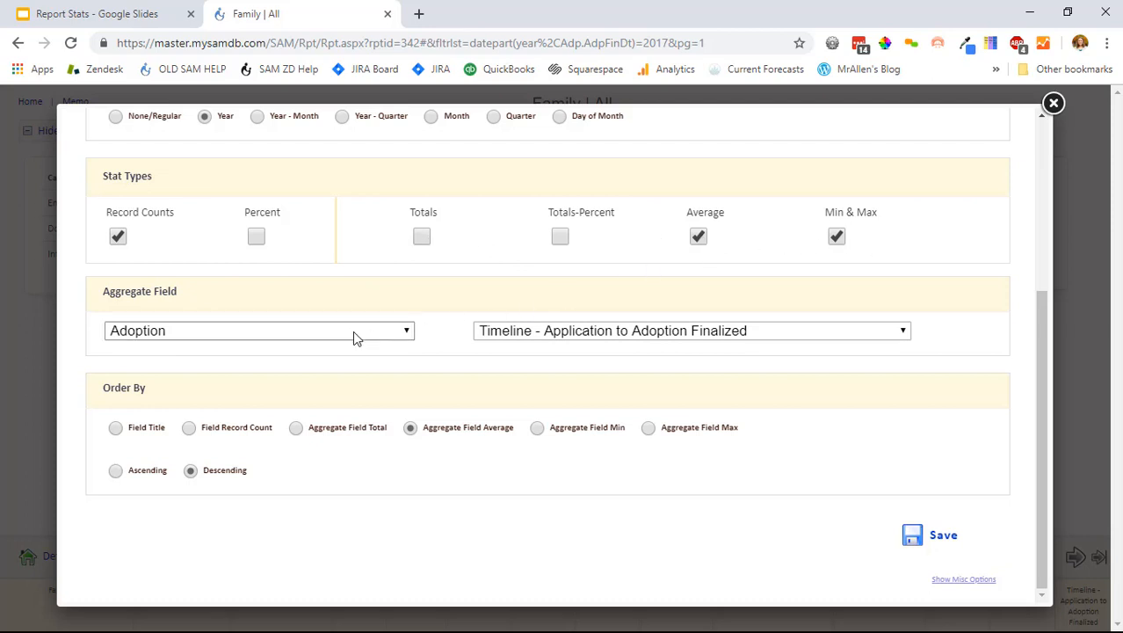
click(547, 336)
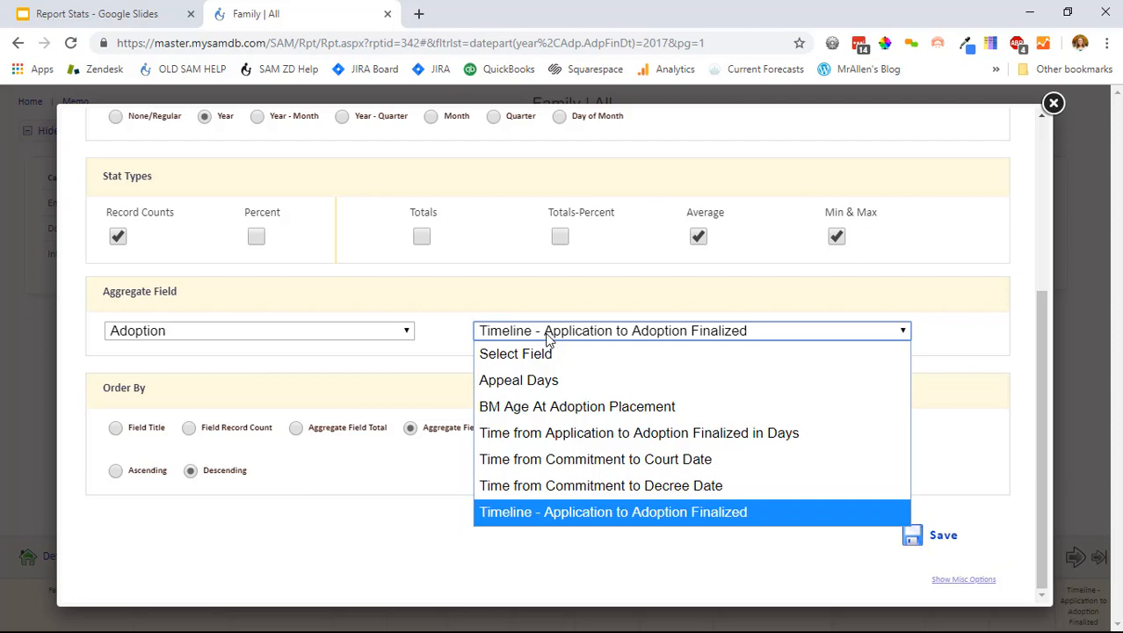
click(558, 317)
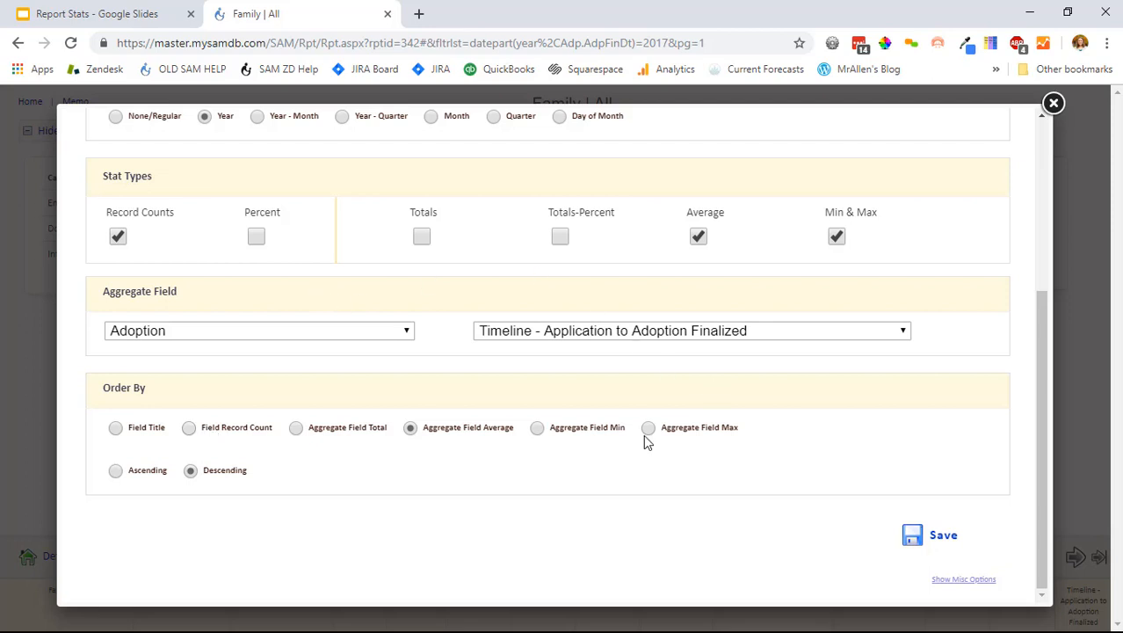
click(683, 429)
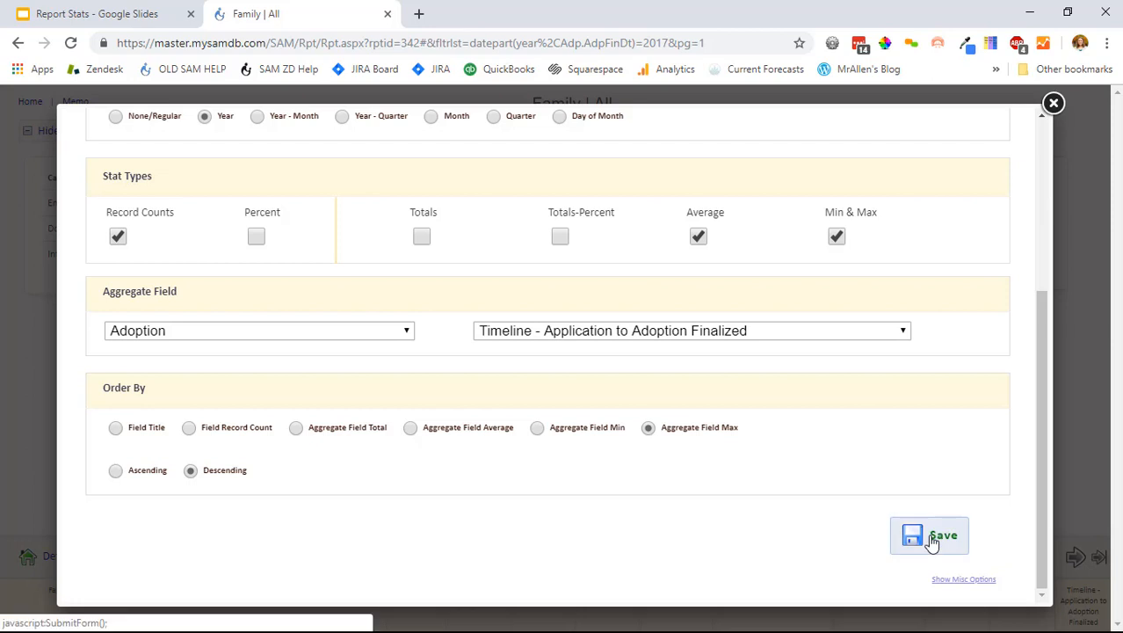
Step: Show the miscellaneous options, turn on Show Report Stats by Default, set 5 records shown by default, and save the stat
click(974, 580)
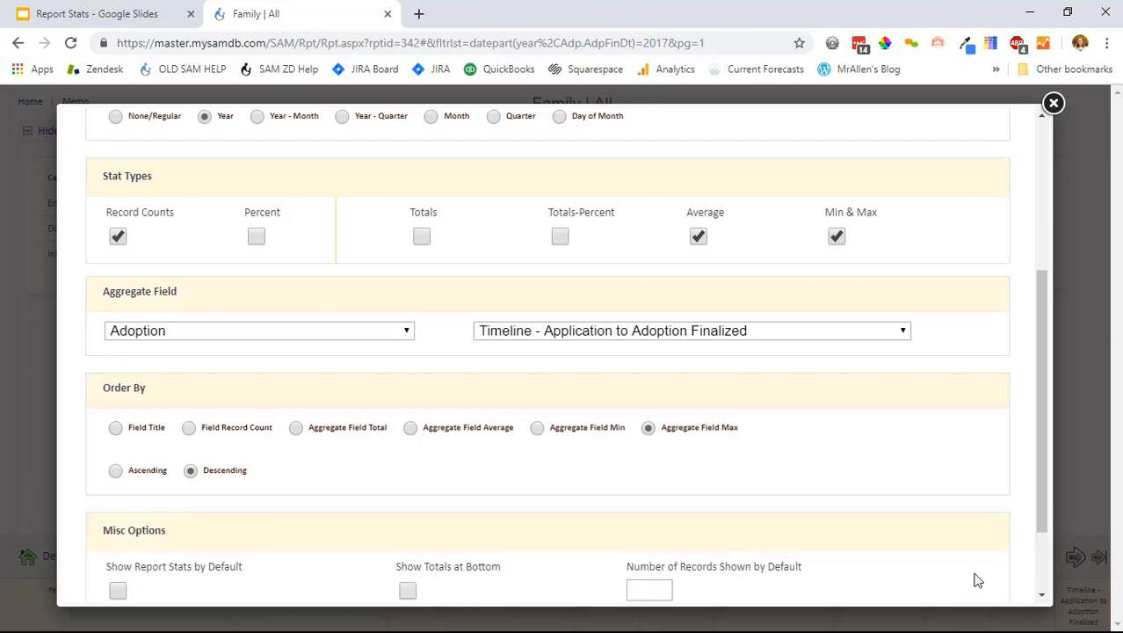
scroll(974, 580, down, 2)
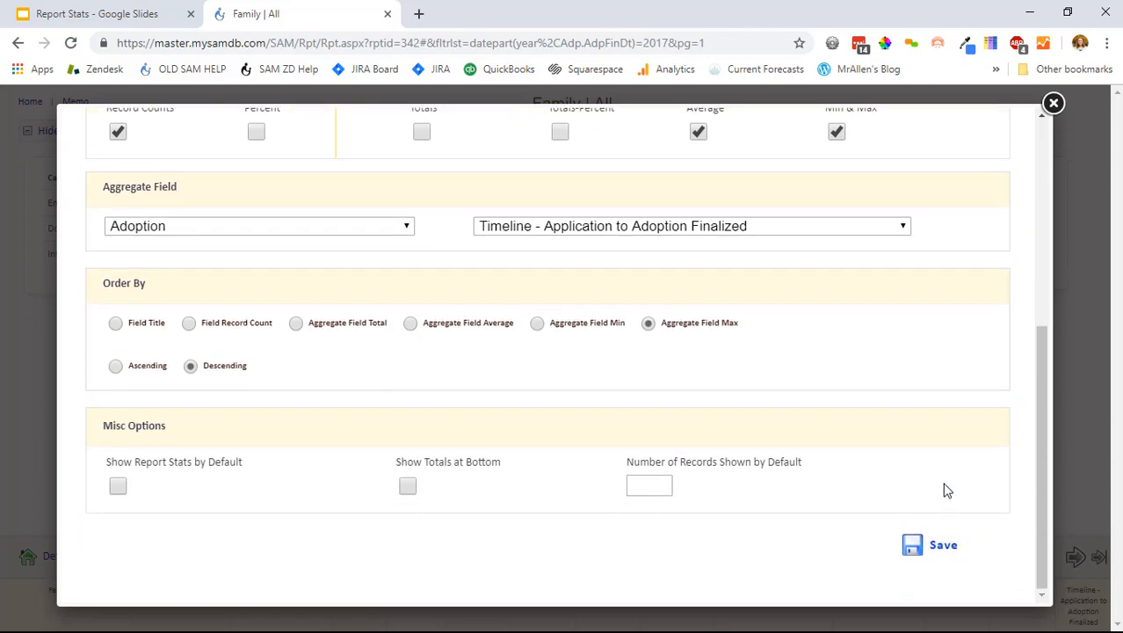
click(120, 489)
click(649, 492)
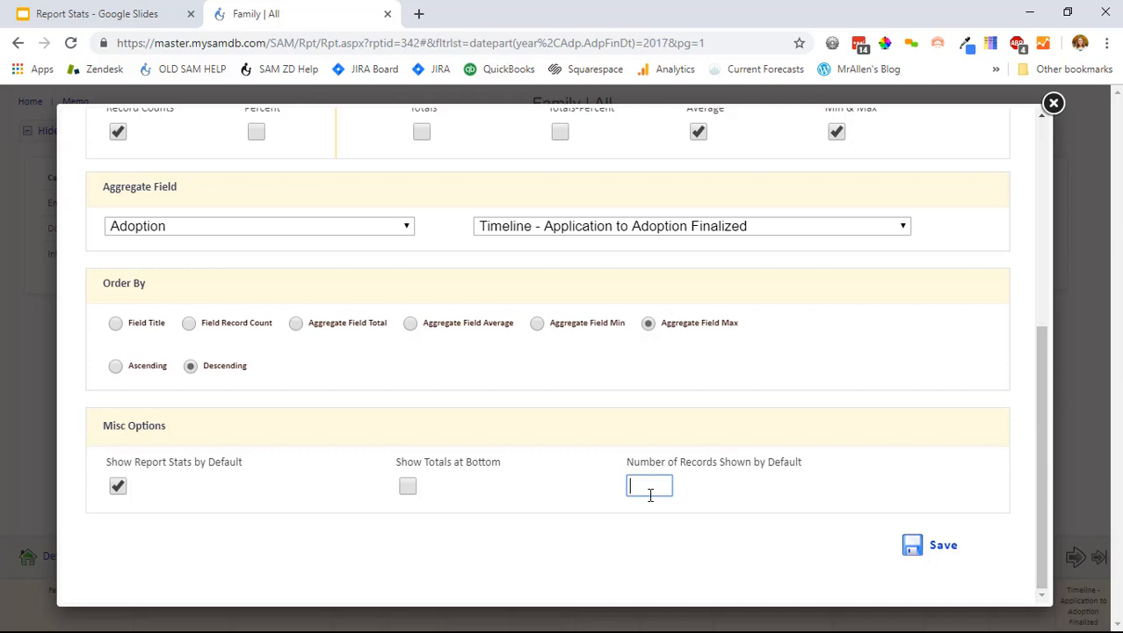
text(5)
click(905, 550)
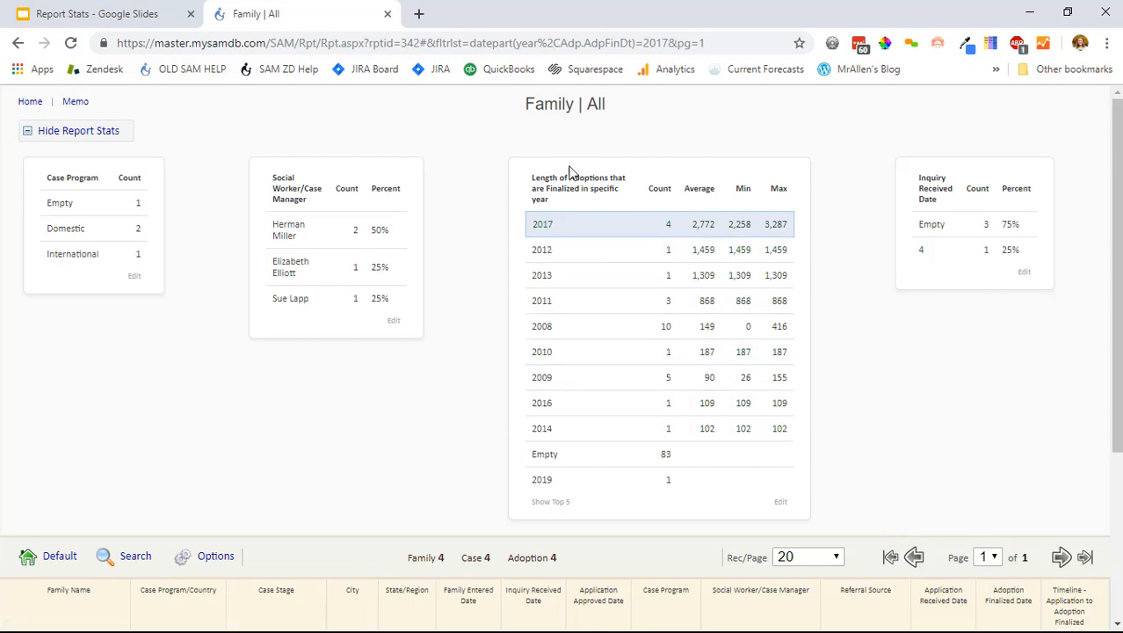
Step: Reopen the settings of the Length of Adoptions stat, turn on Show Totals at Bottom and save
drag(555, 204, 526, 179)
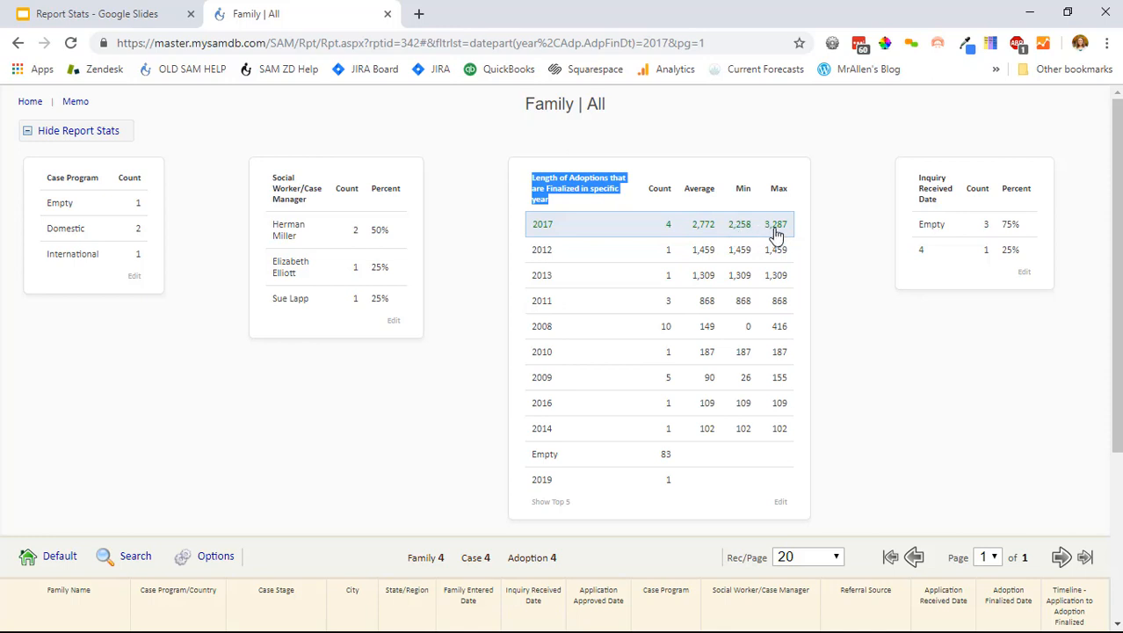
click(780, 501)
click(829, 387)
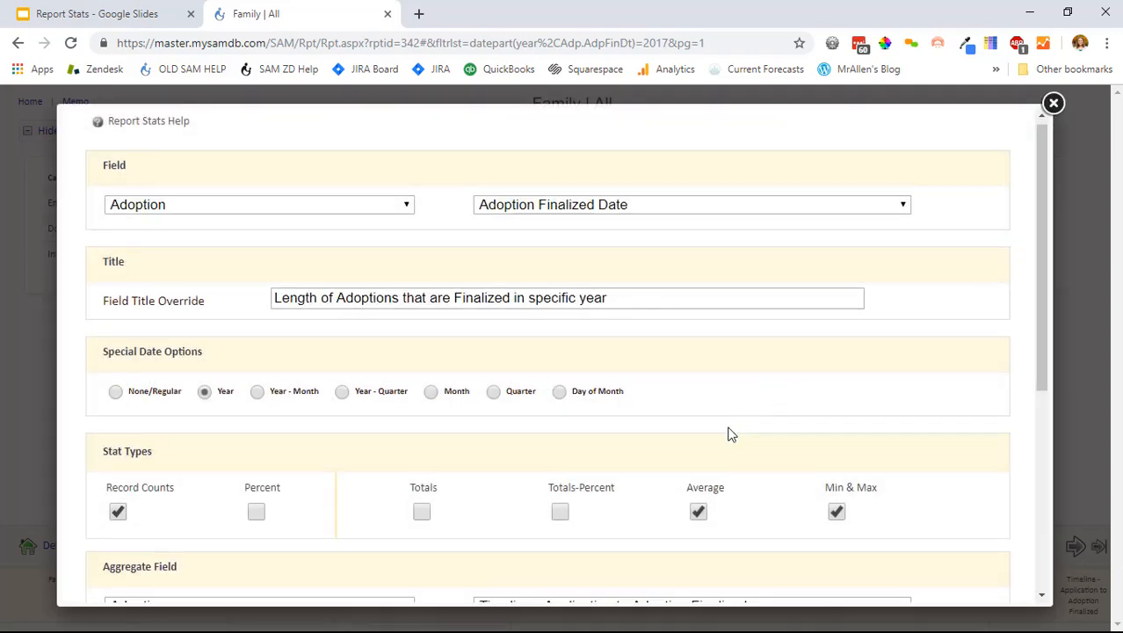
scroll(685, 444, down, 2)
scroll(639, 452, down, 3)
click(407, 499)
click(955, 577)
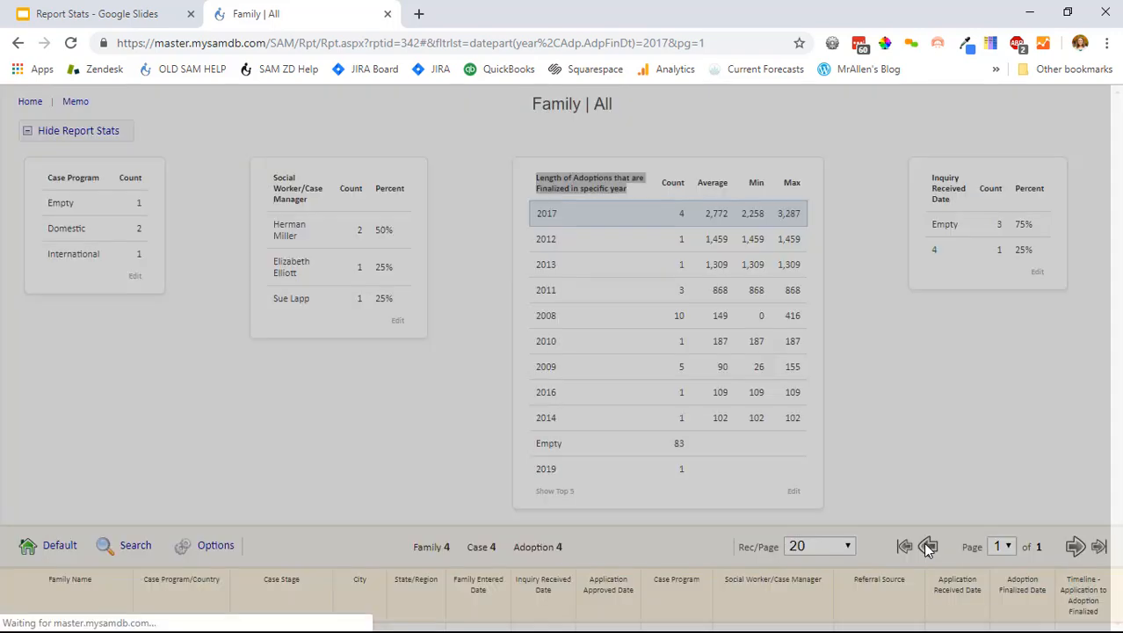
scroll(860, 423, down, 1)
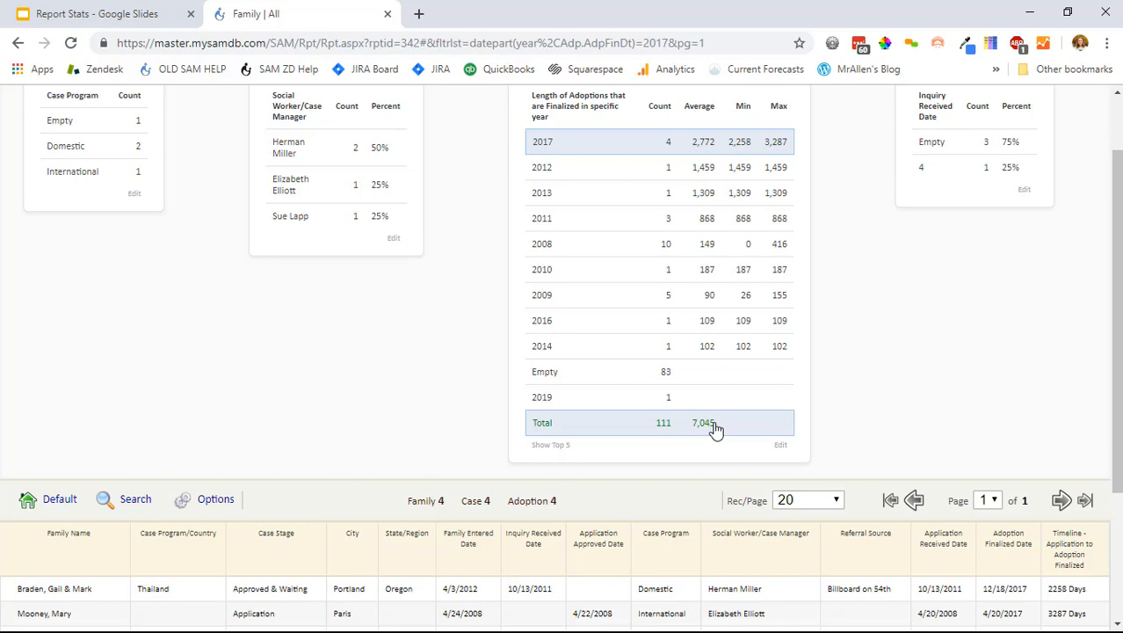
Step: Review the ways to add a report stat from the report, then open the report for editing and find its Report Stats section
click(1025, 190)
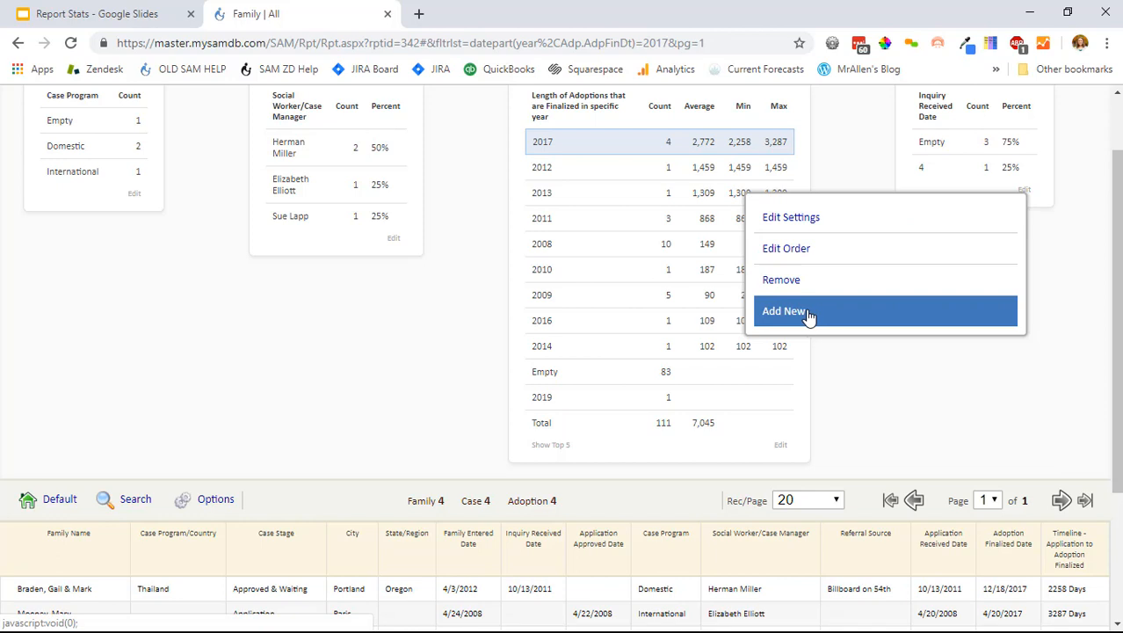
click(220, 501)
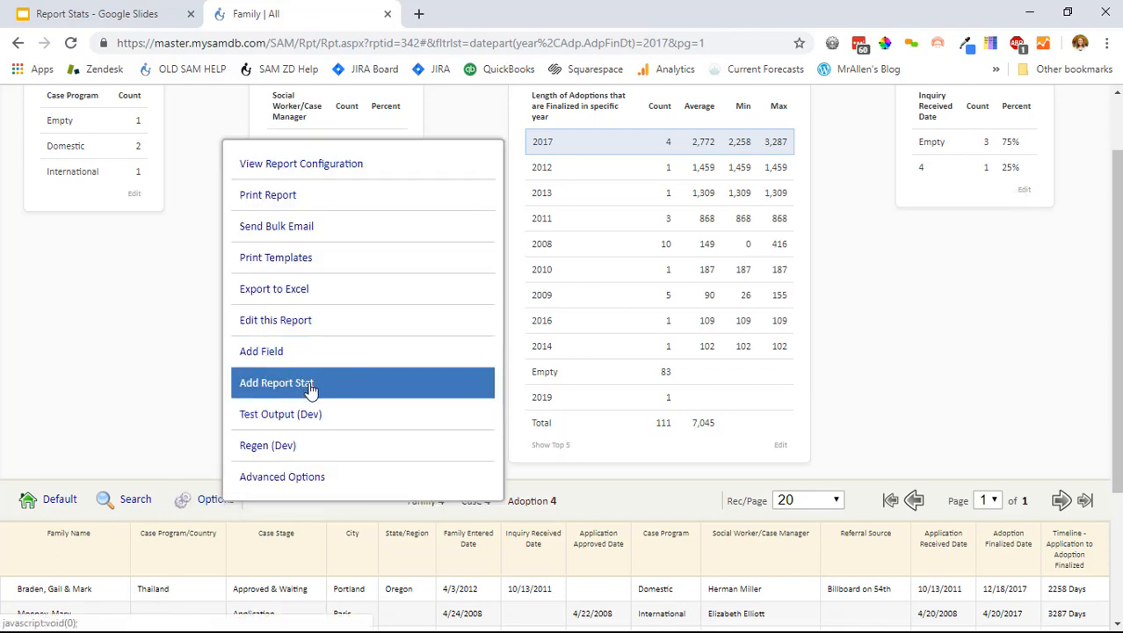
click(300, 322)
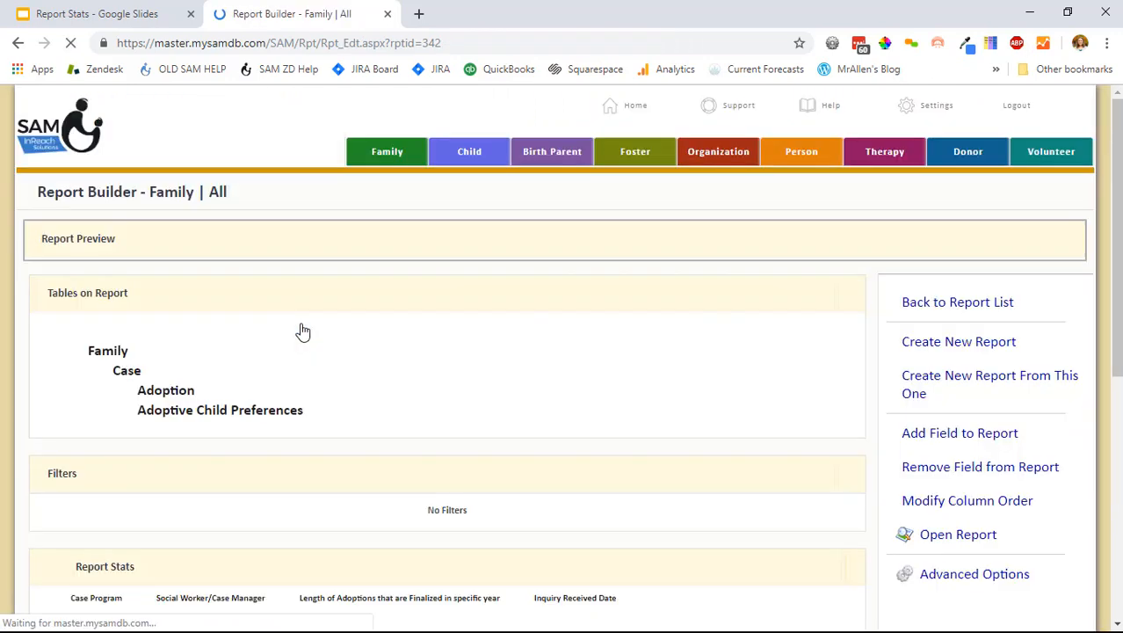
scroll(302, 332, down, 5)
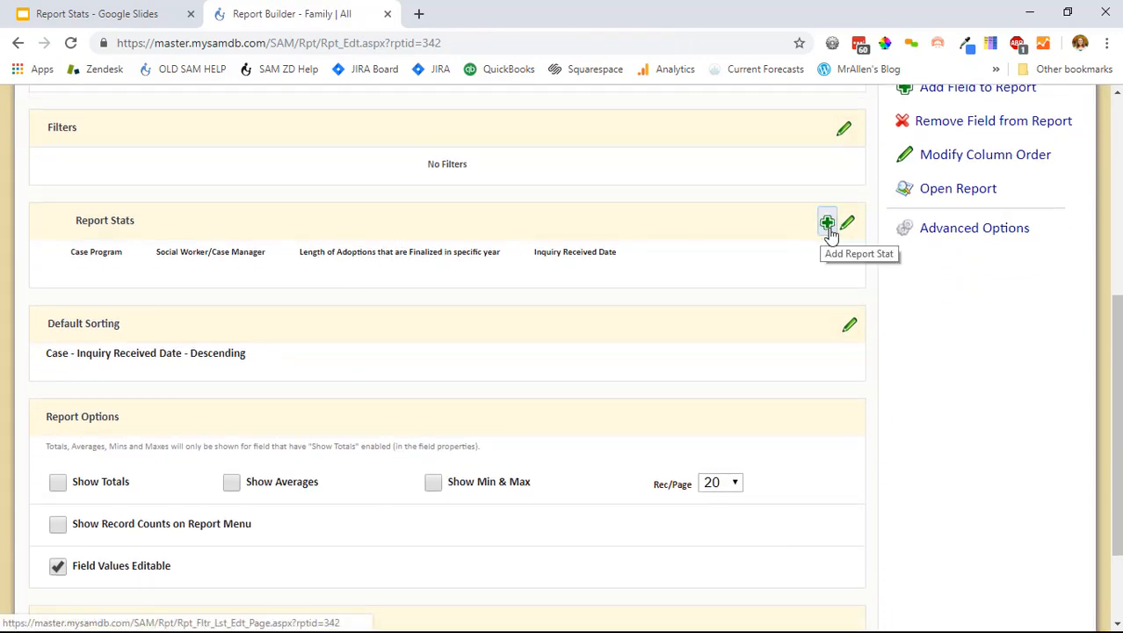
scroll(832, 264, up, 2)
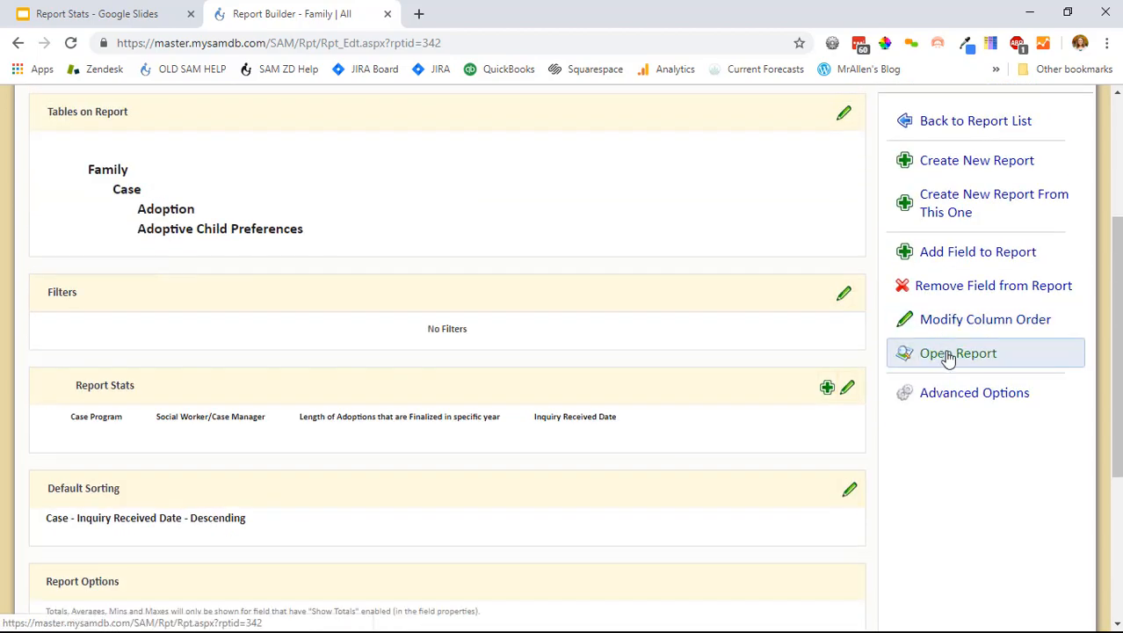
Step: Open the report from the Report Builder and move the Inquiry Received Date stat to column 2 in the stat order
click(946, 354)
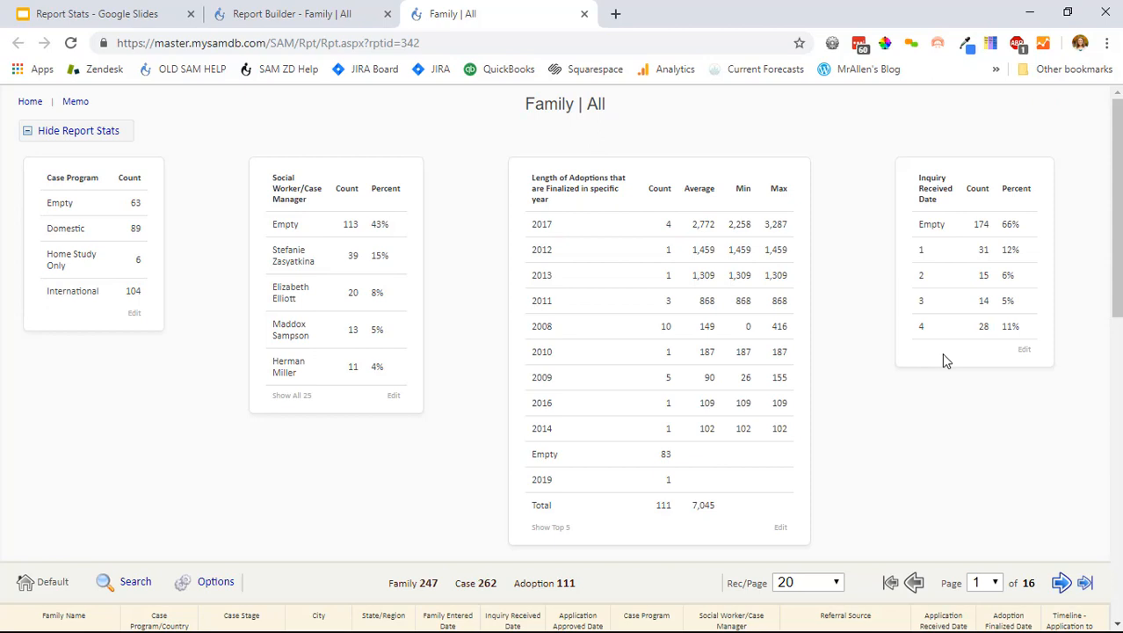
click(781, 528)
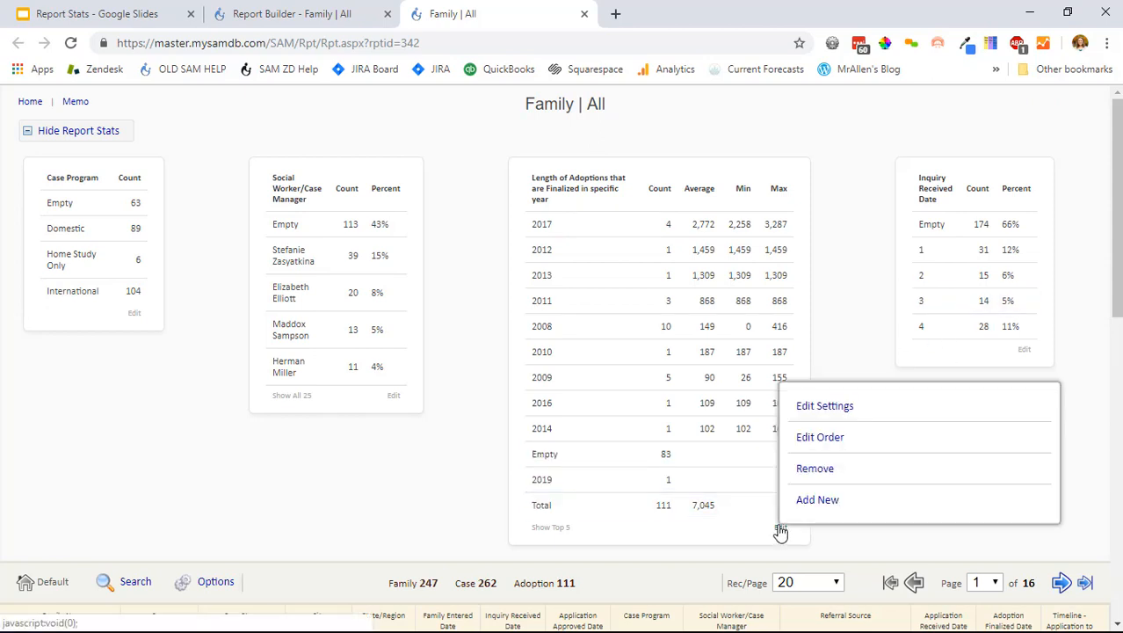
click(818, 450)
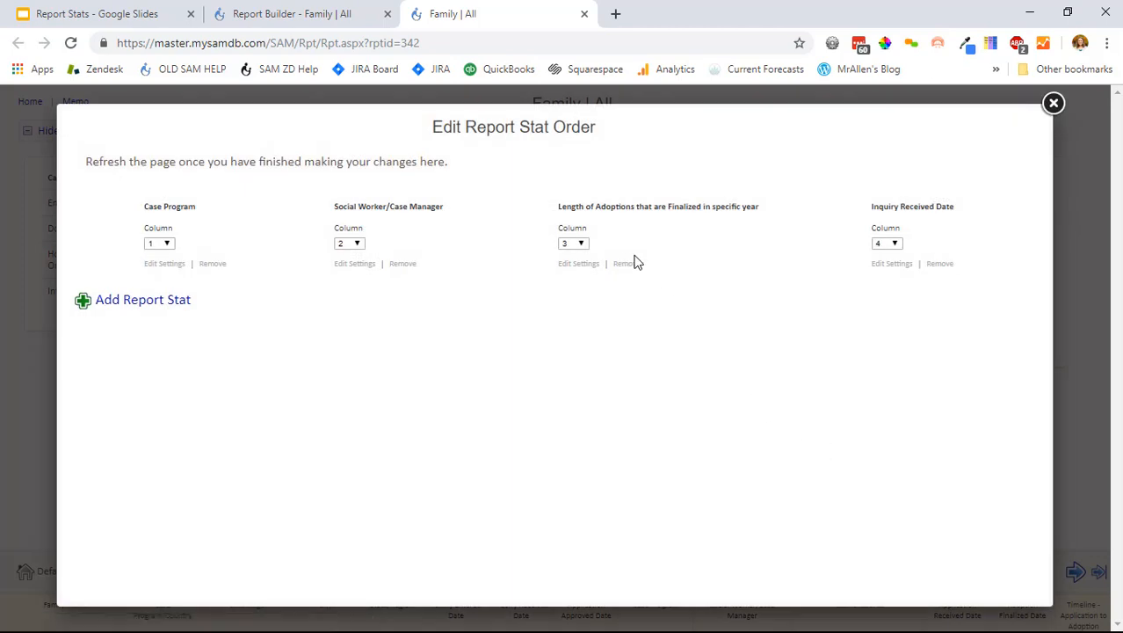
click(890, 245)
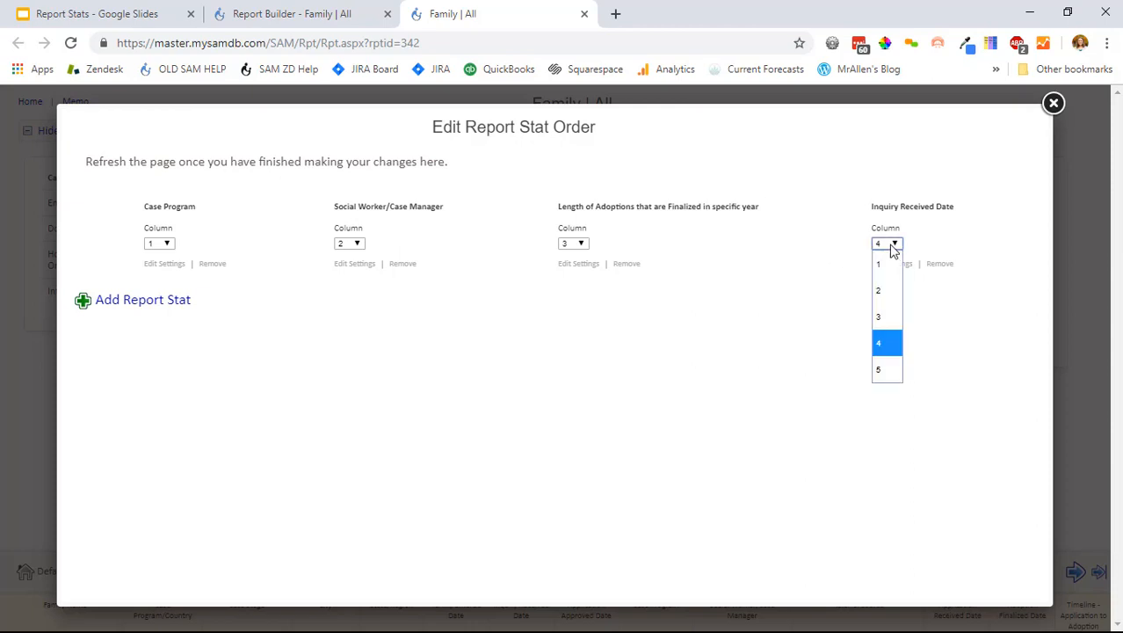
click(888, 291)
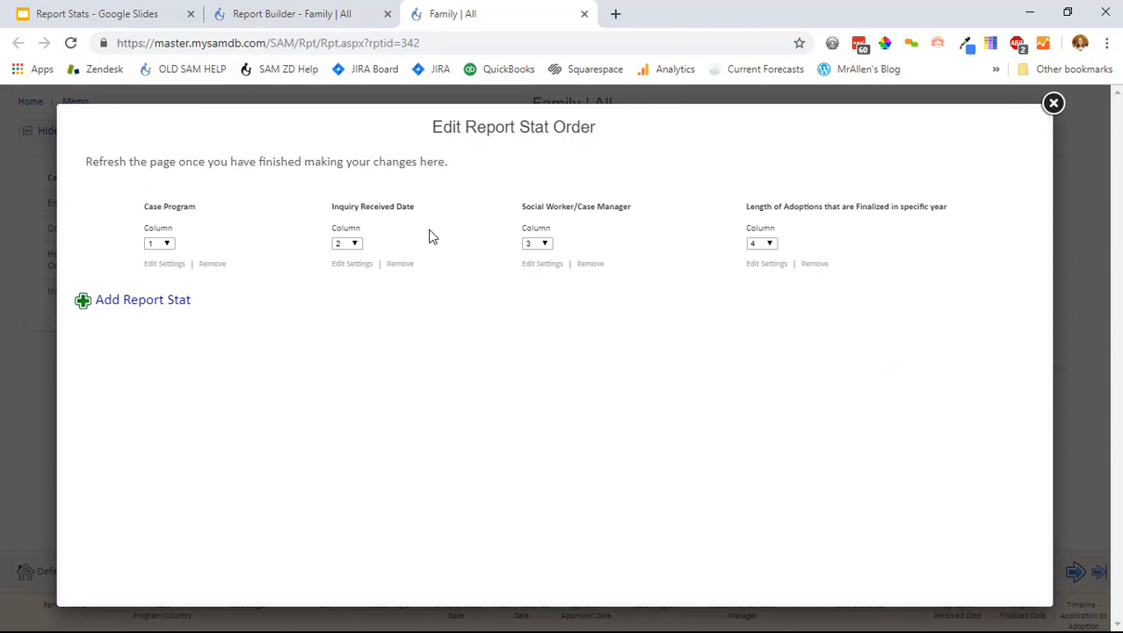
Step: Return to the Report Builder and move the Length of Adoptions stat to column 1 in the stat order
click(328, 10)
click(848, 389)
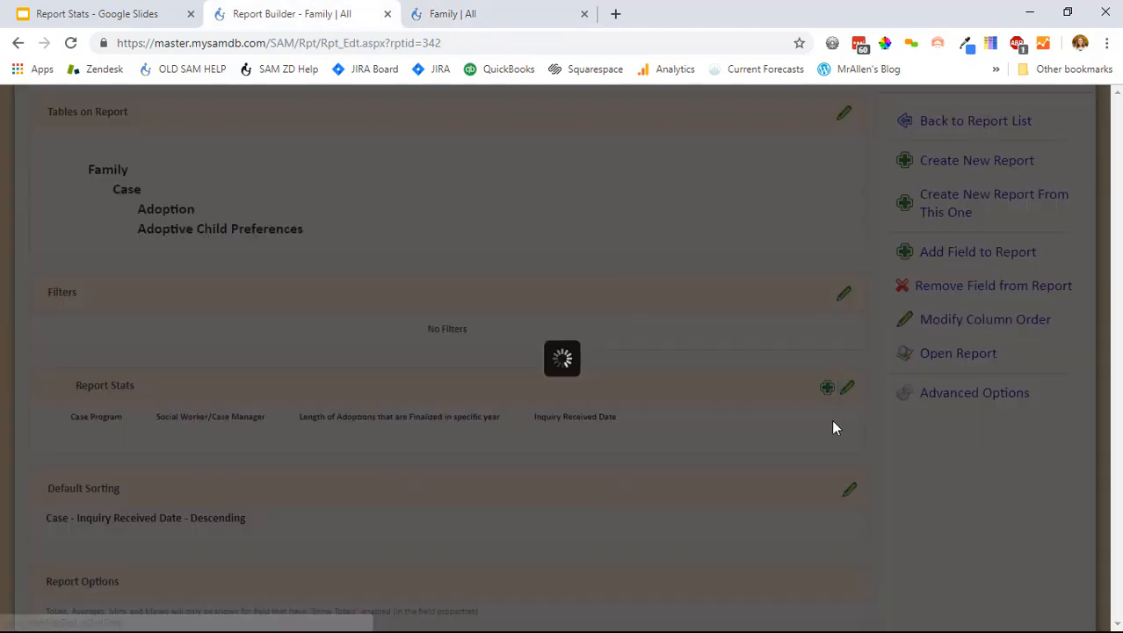
click(766, 244)
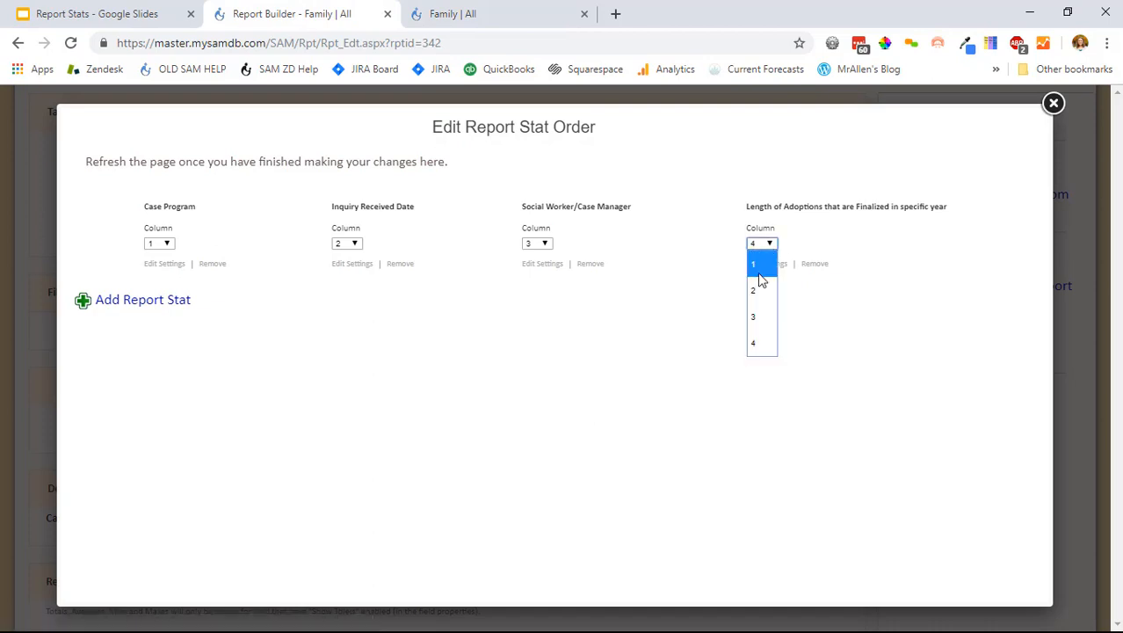
click(760, 267)
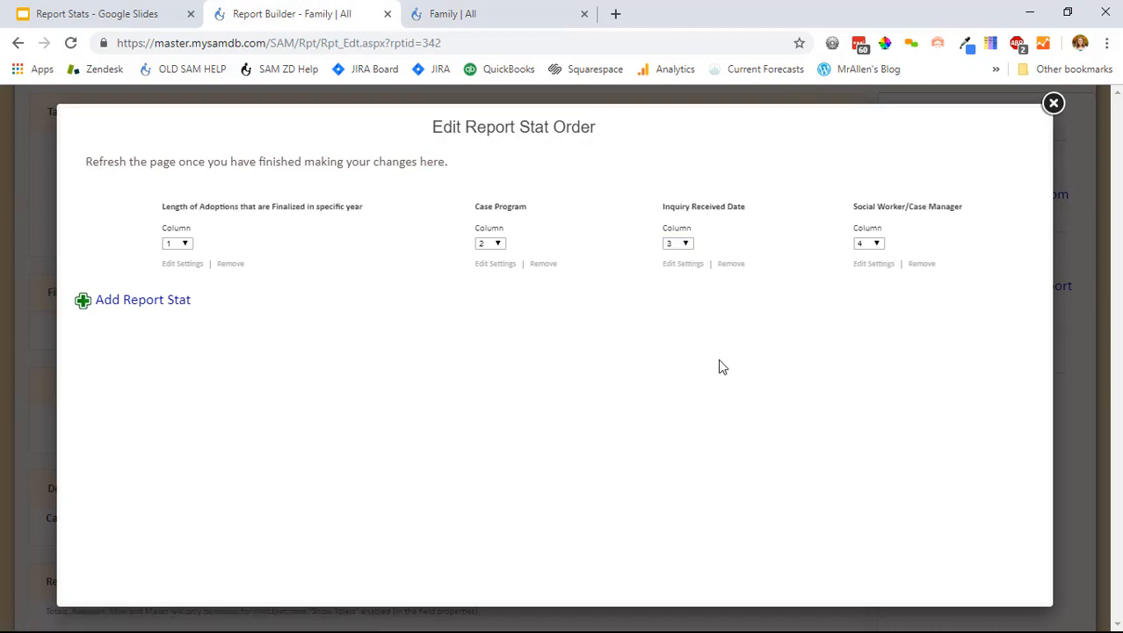
click(1054, 103)
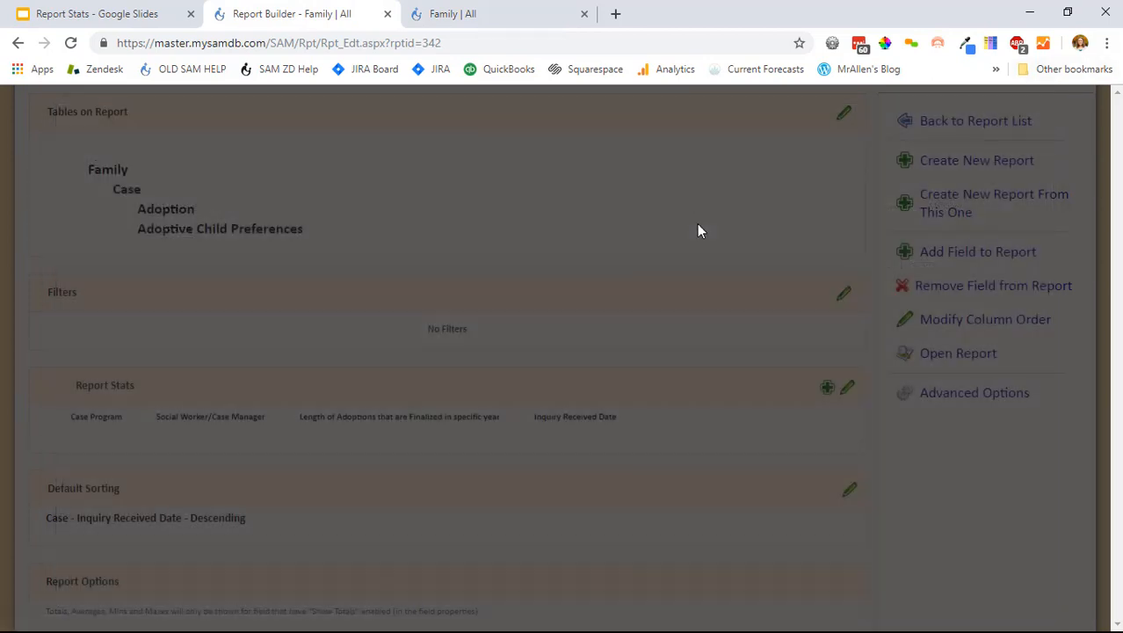
Step: Open the report again, close its old copy and limit the Length of Adoptions stat to the top 5 rows
click(932, 517)
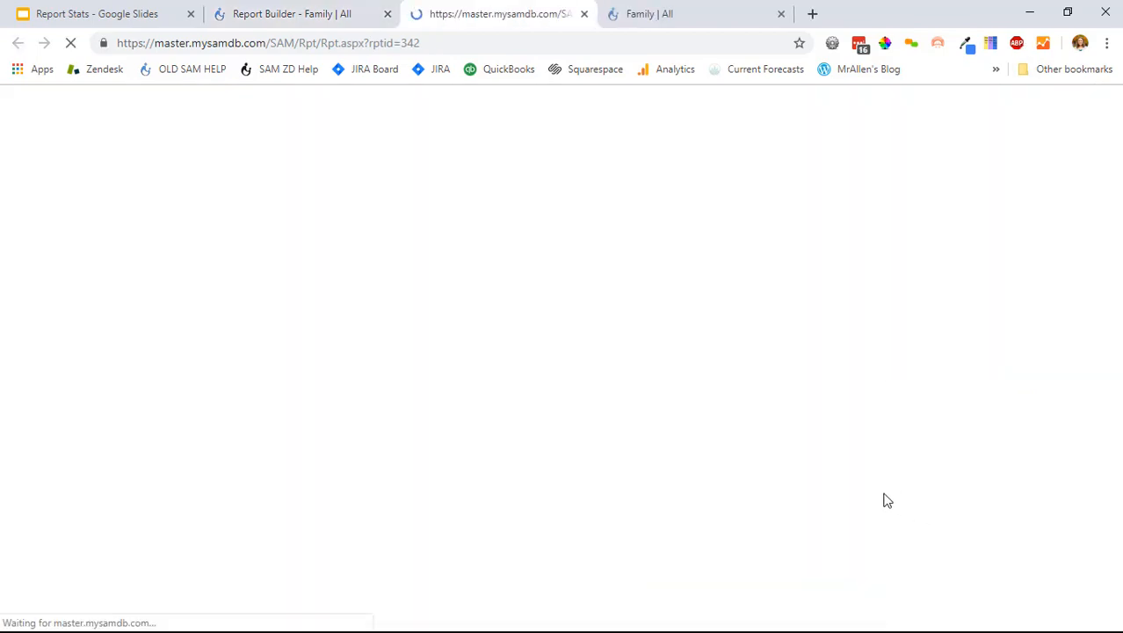
click(782, 13)
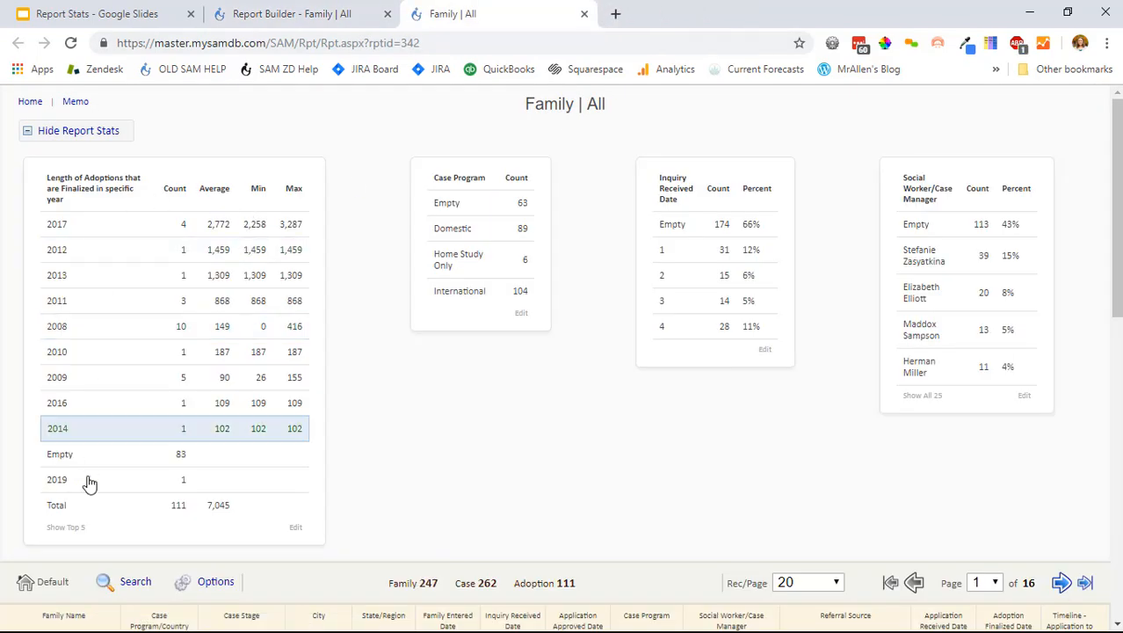
click(74, 530)
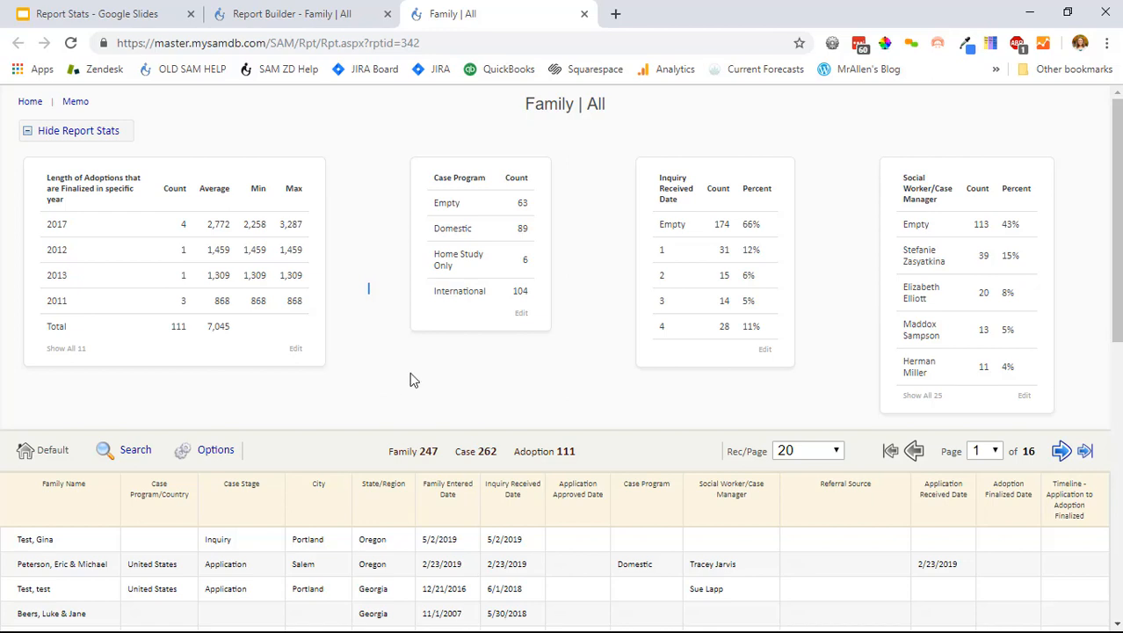
Step: Filter the report to cases with an empty Inquiry Received Date and look over the resulting records
click(673, 227)
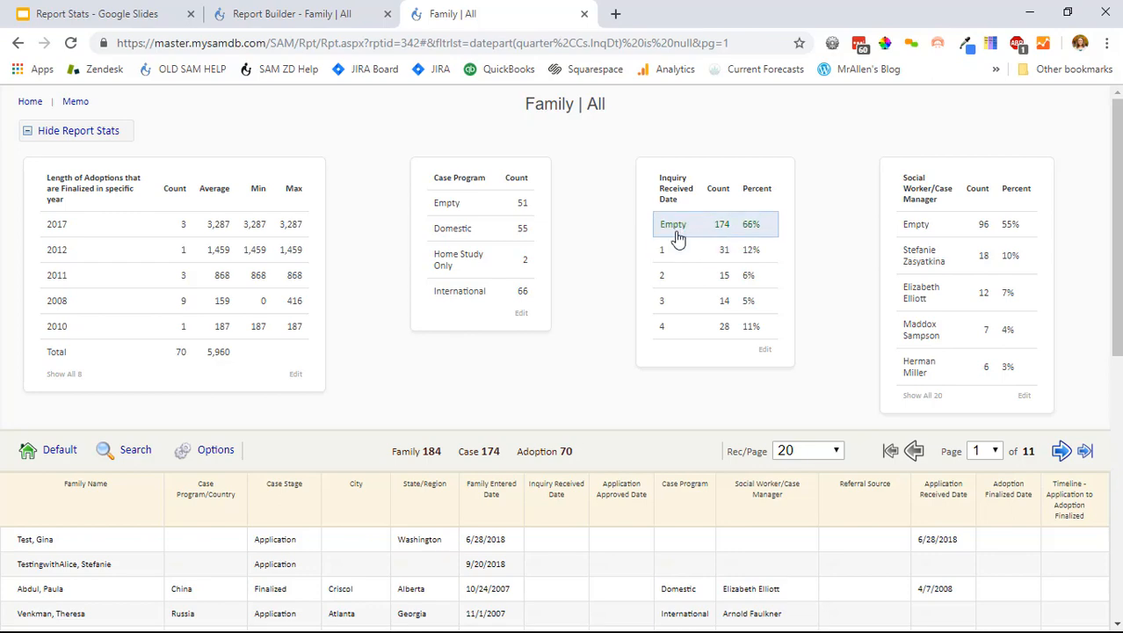
scroll(574, 334, down, 1)
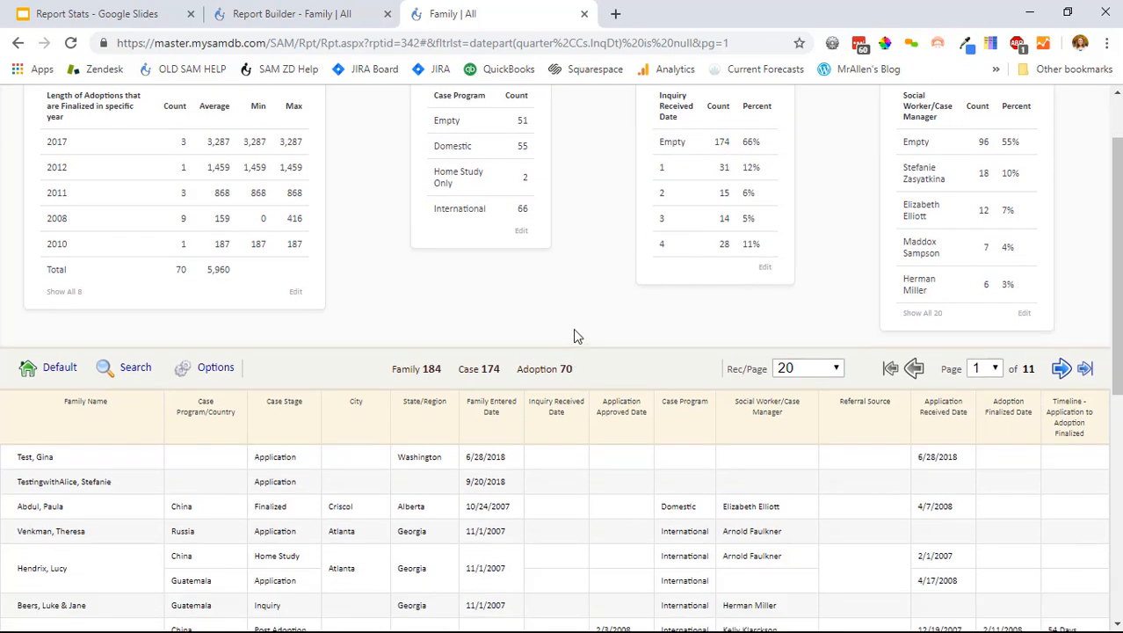
scroll(574, 351, up, 1)
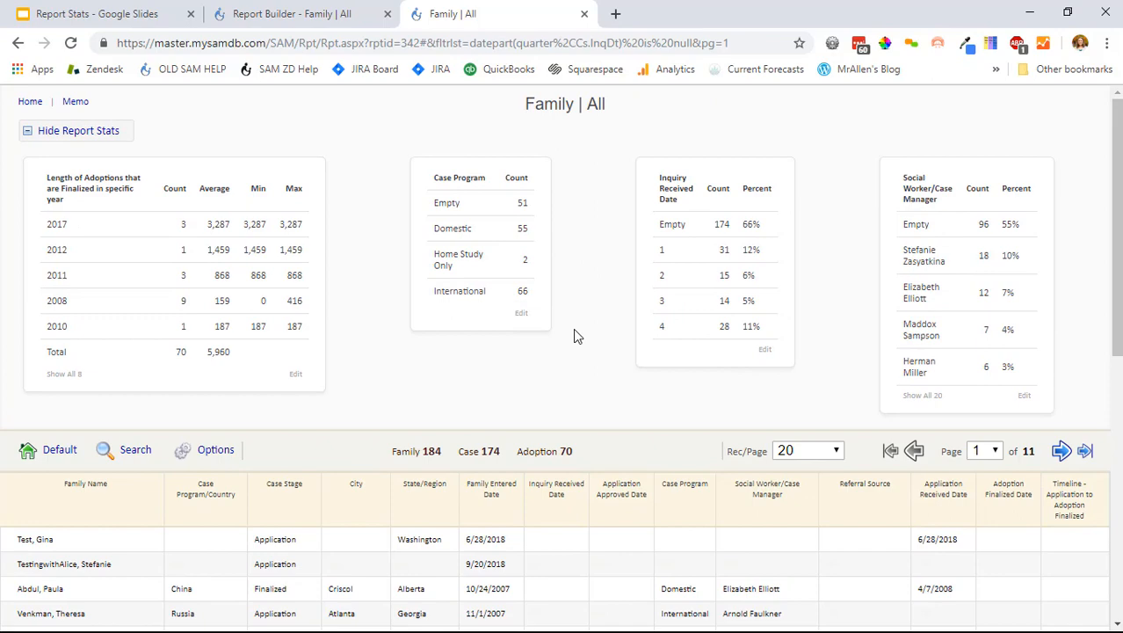
Step: Switch to the Report Stats presentation in Google Slides and start presenting it from slide 6
click(150, 13)
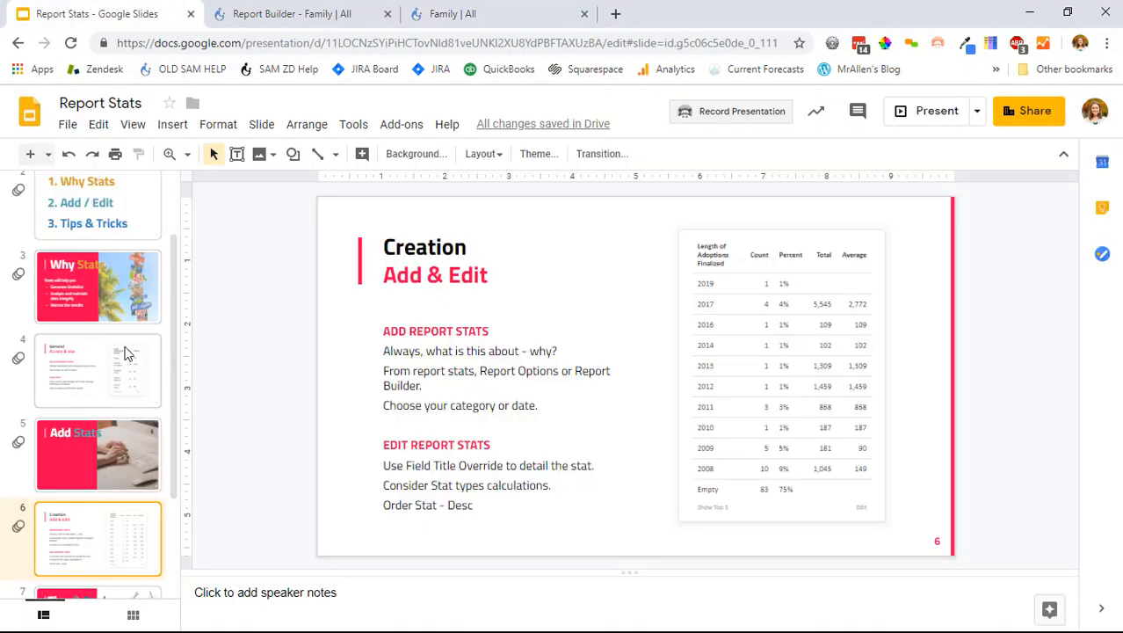
click(937, 107)
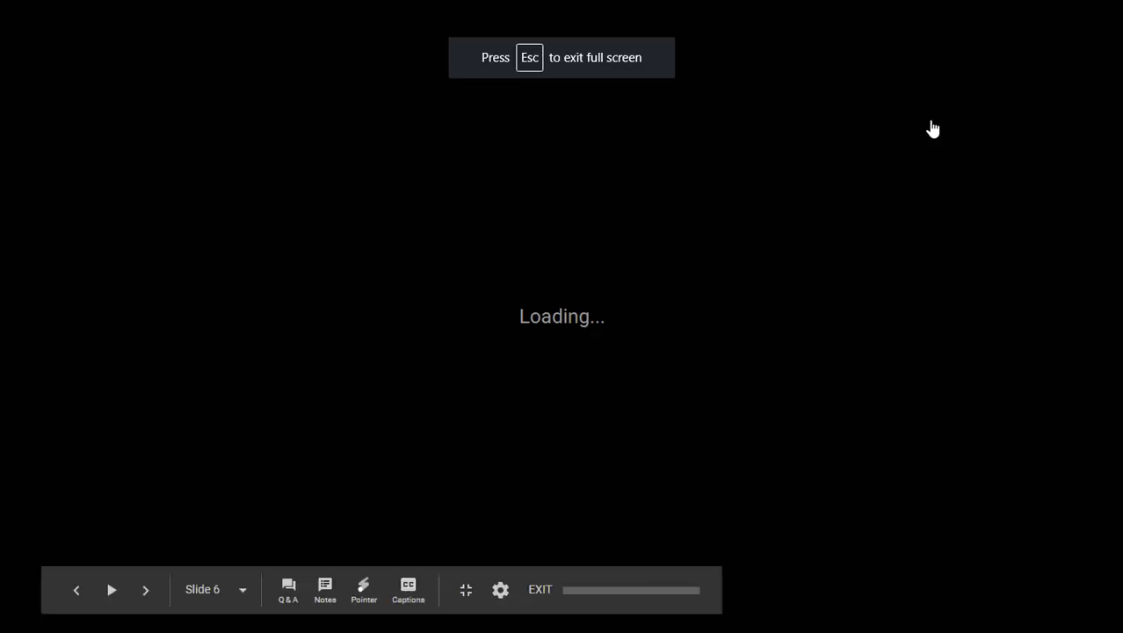
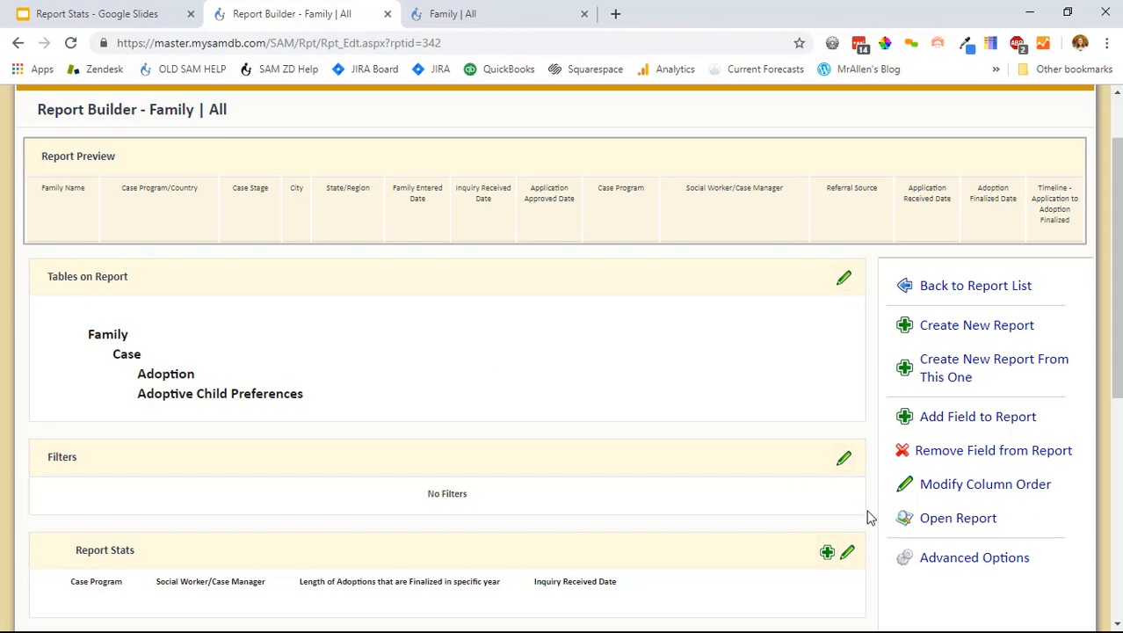
Step: Go to the SAM home page from a newly opened copy of the report and cancel the pending Application Received email
click(930, 518)
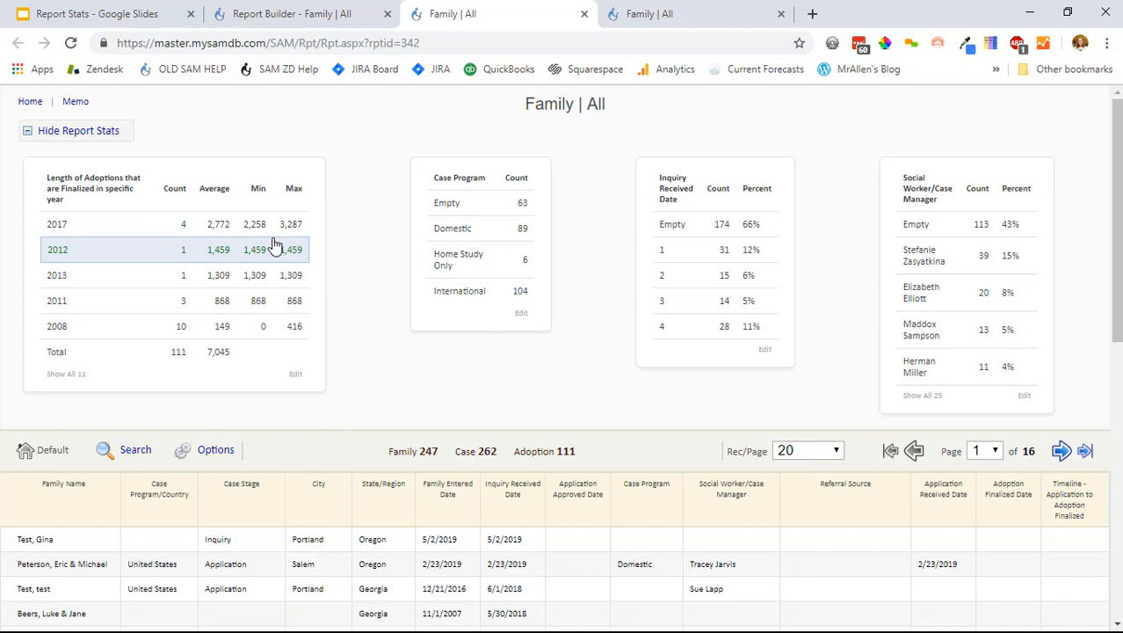
click(26, 102)
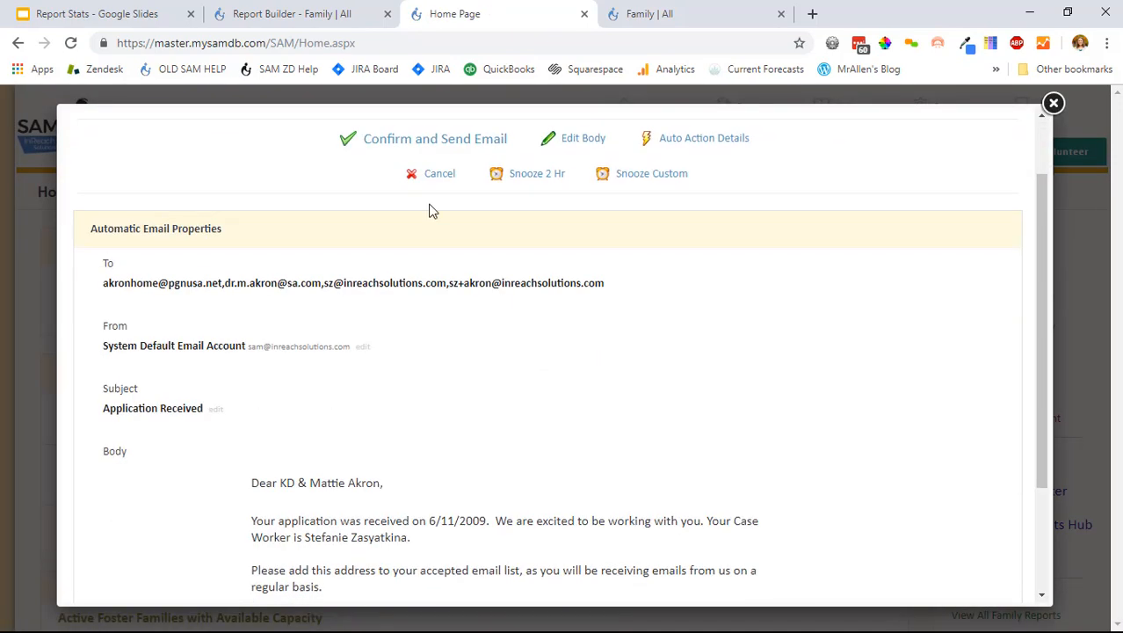
click(443, 269)
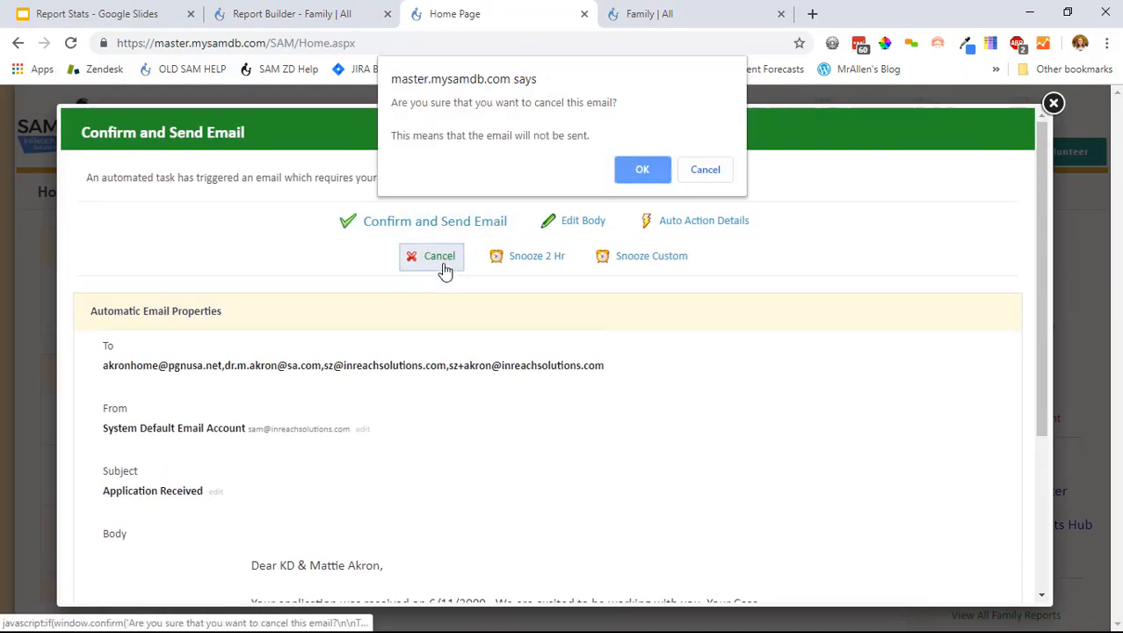
key(Return)
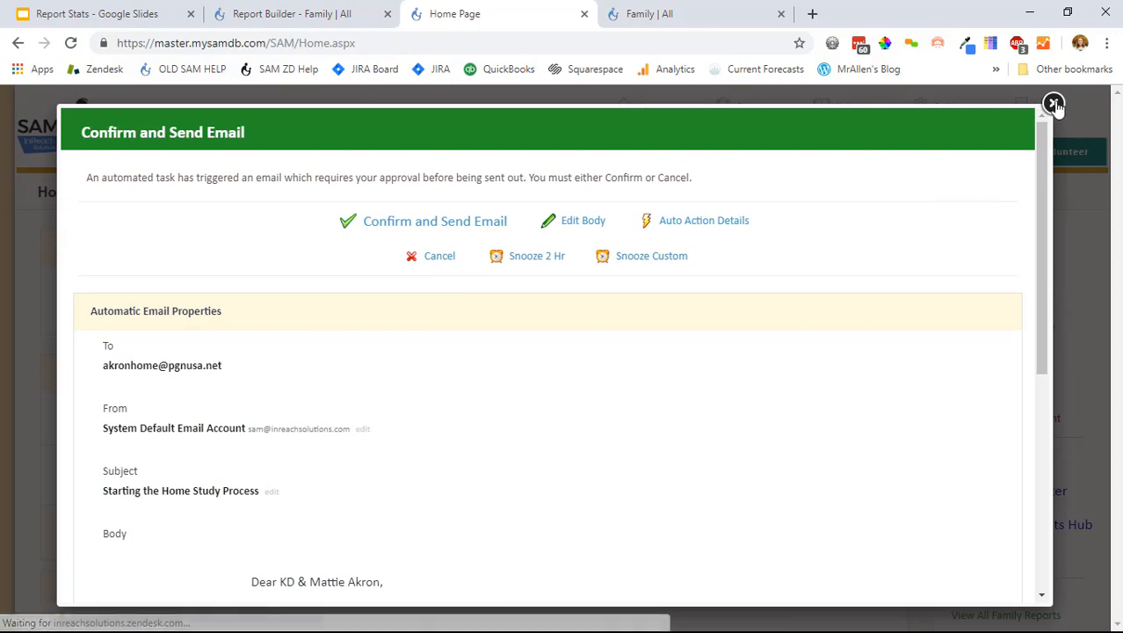
Step: Dismiss the Starting the Home Study Process email confirmation and open the Foster Care | All Placements report
click(1053, 103)
scroll(256, 475, down, 3)
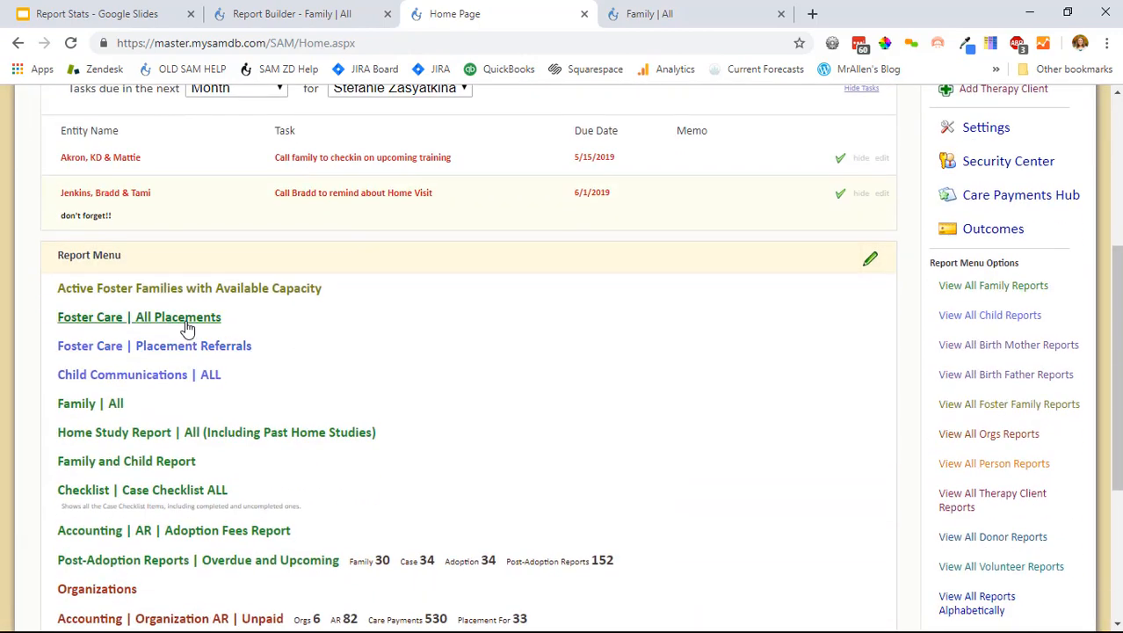
click(187, 325)
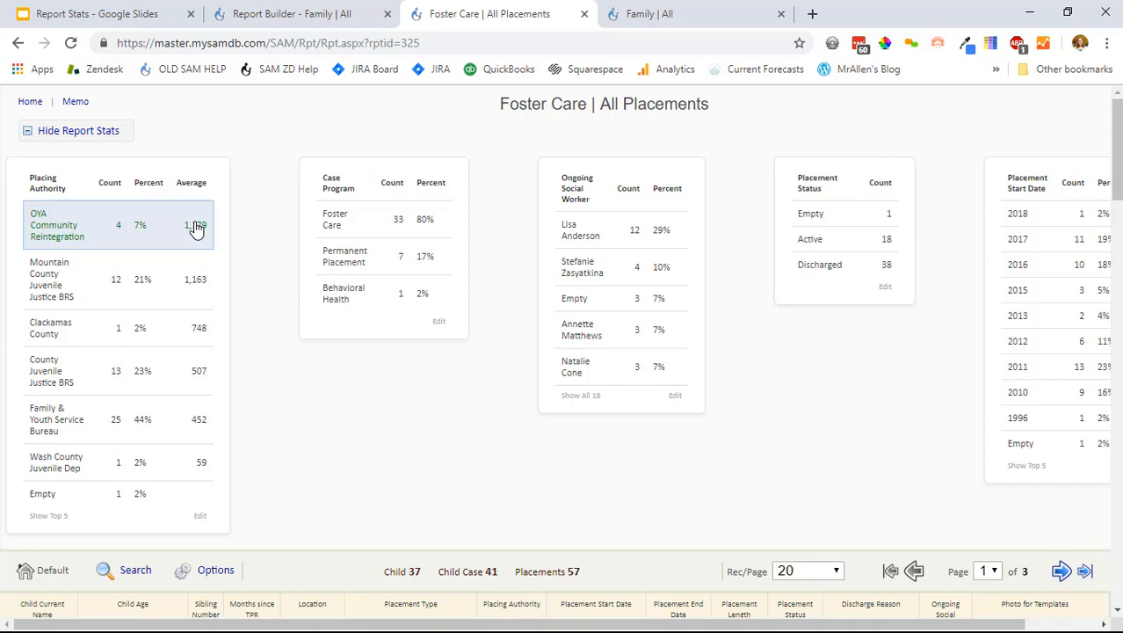
Step: Open the Placing Authority stat for editing and remove Average from its stat types
click(198, 516)
click(255, 400)
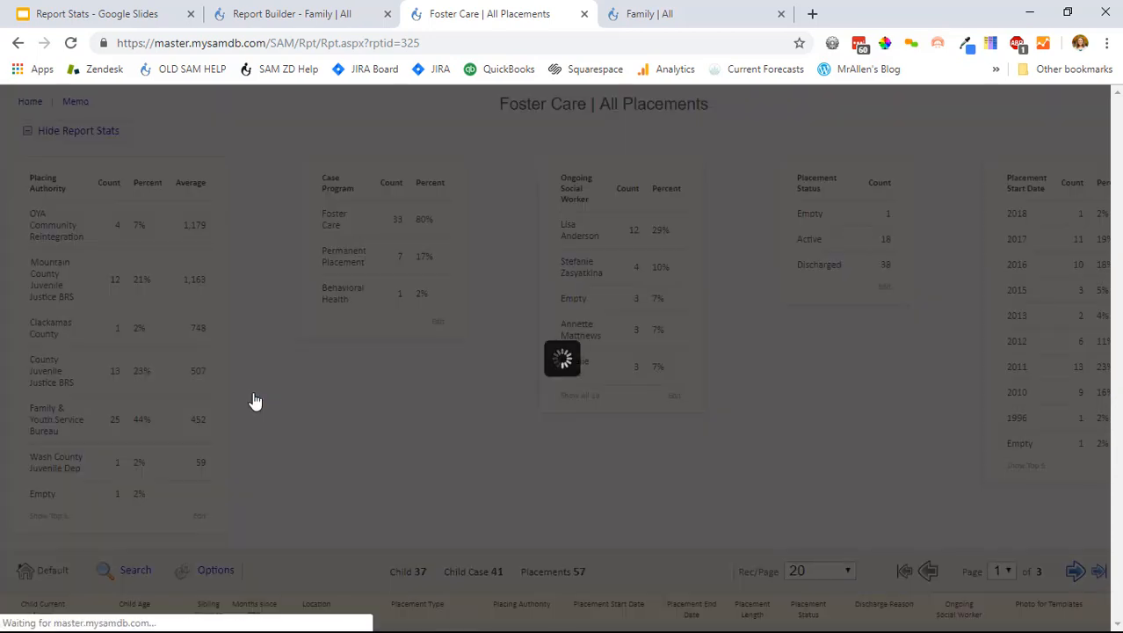
scroll(303, 356, down, 2)
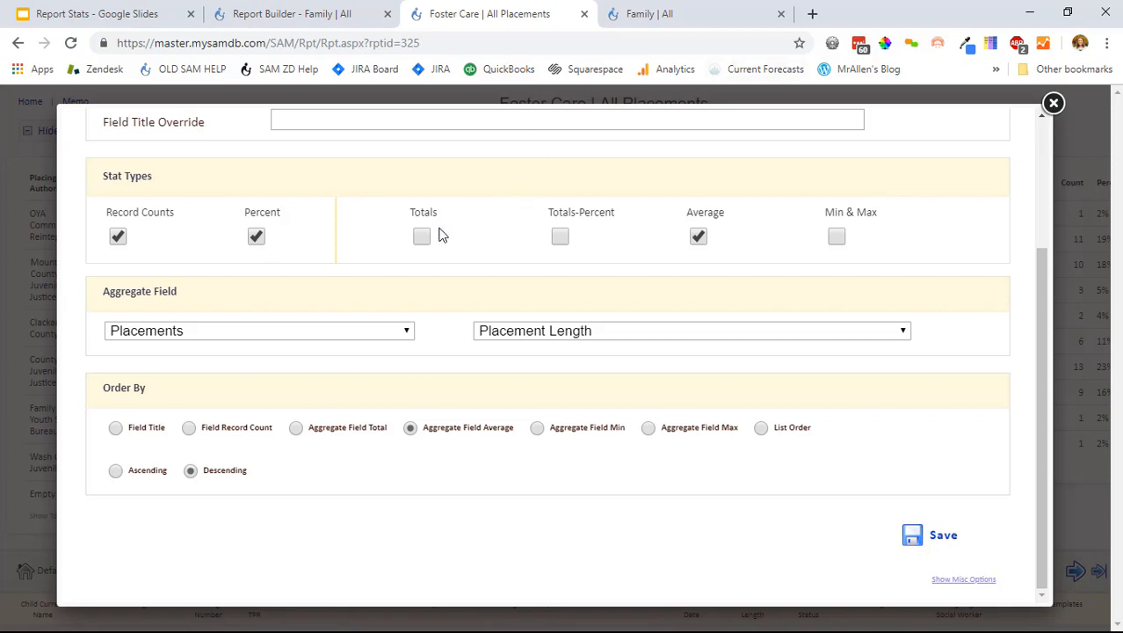
click(699, 236)
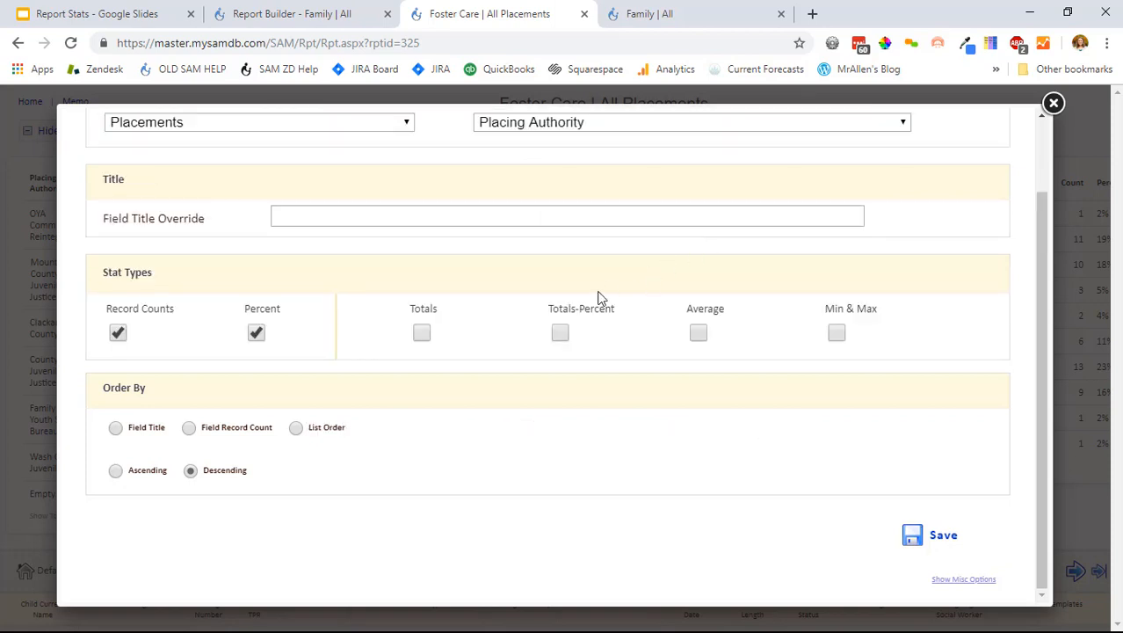
scroll(597, 308, up, 1)
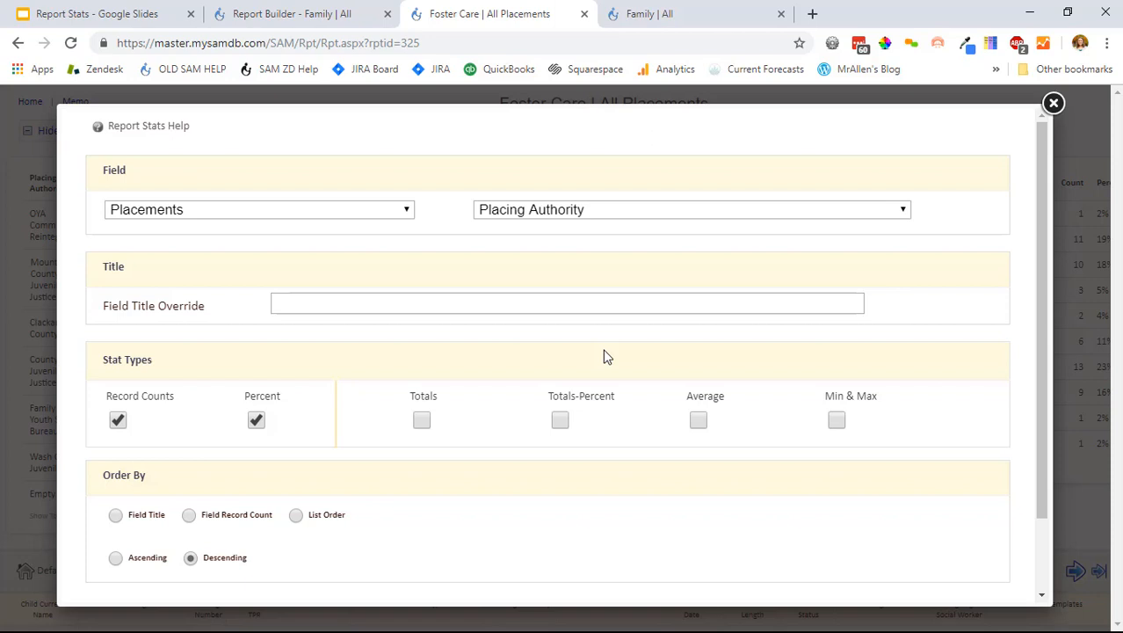
Step: Enable Totals for the stat and set its aggregate field to Child Age from the Child table
click(423, 420)
scroll(483, 433, down, 2)
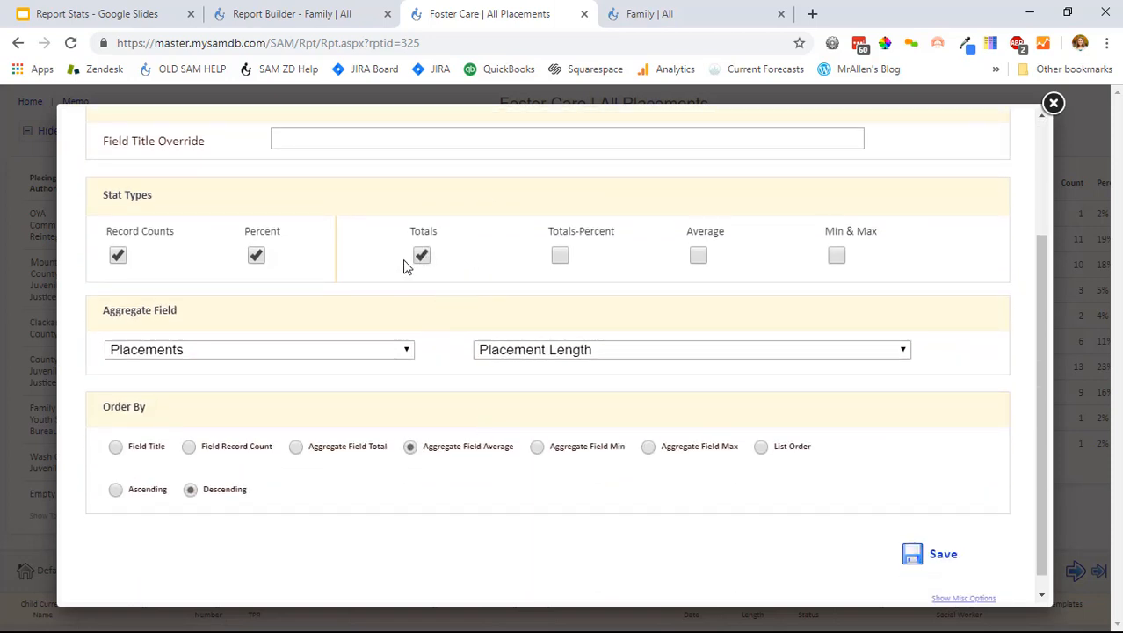
click(180, 350)
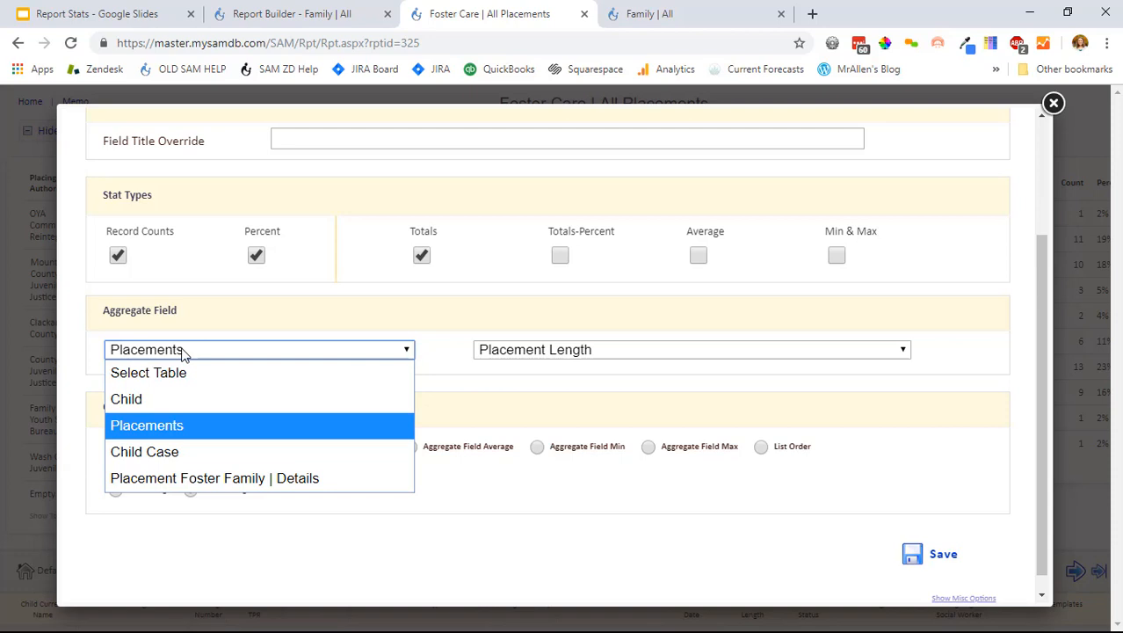
click(309, 400)
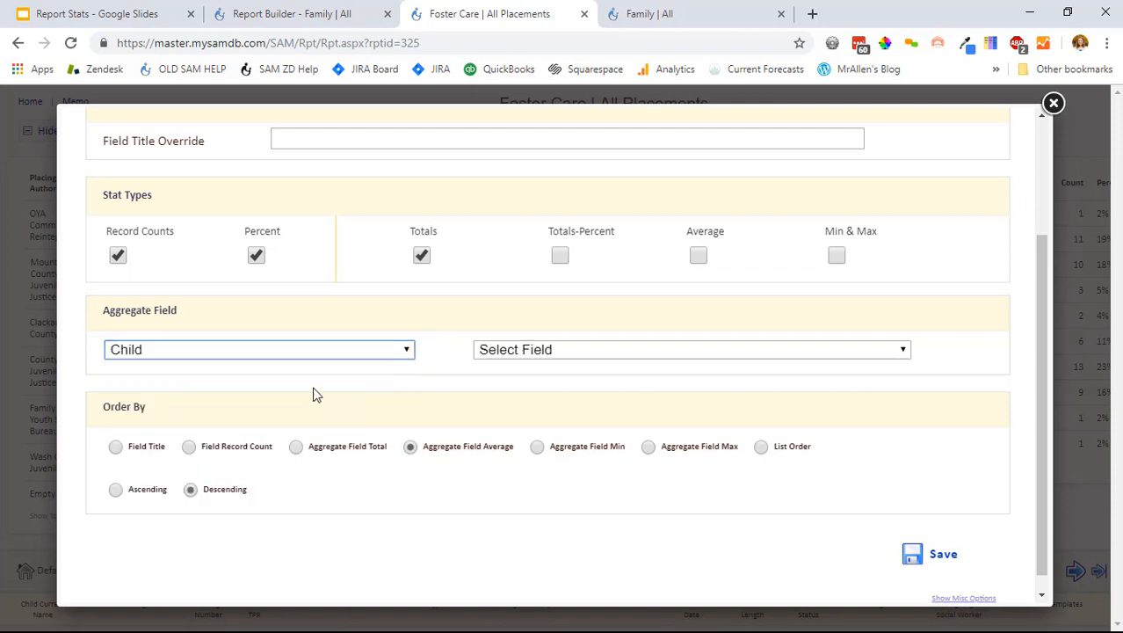
click(609, 349)
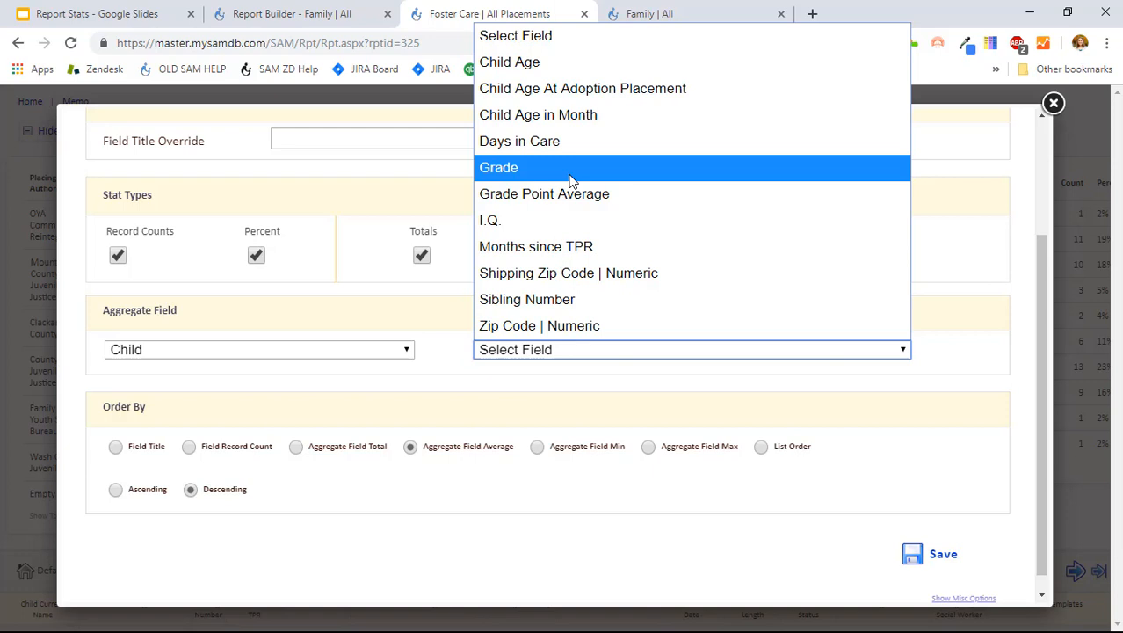
click(550, 61)
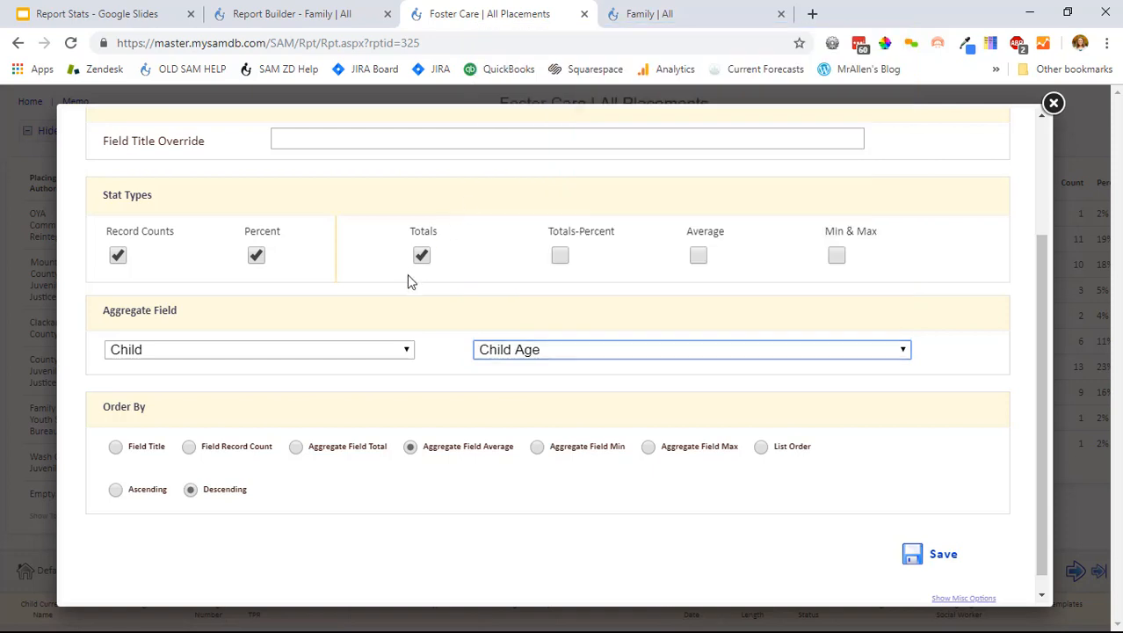
Step: Replace the Totals stat type with Average and Min & Max
click(422, 255)
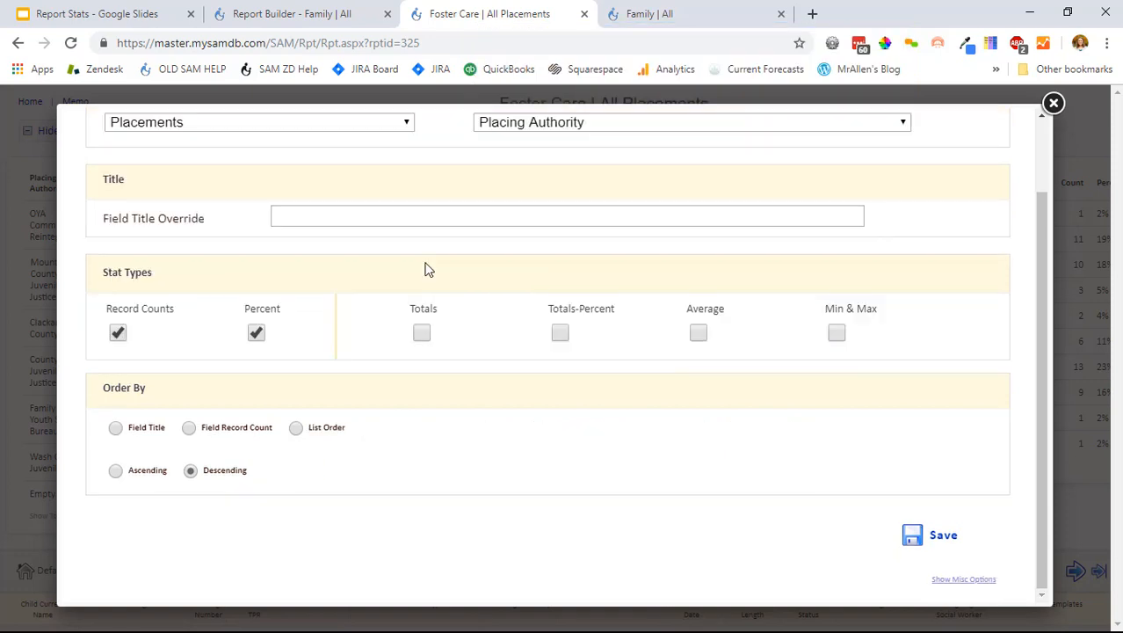
click(698, 332)
click(836, 254)
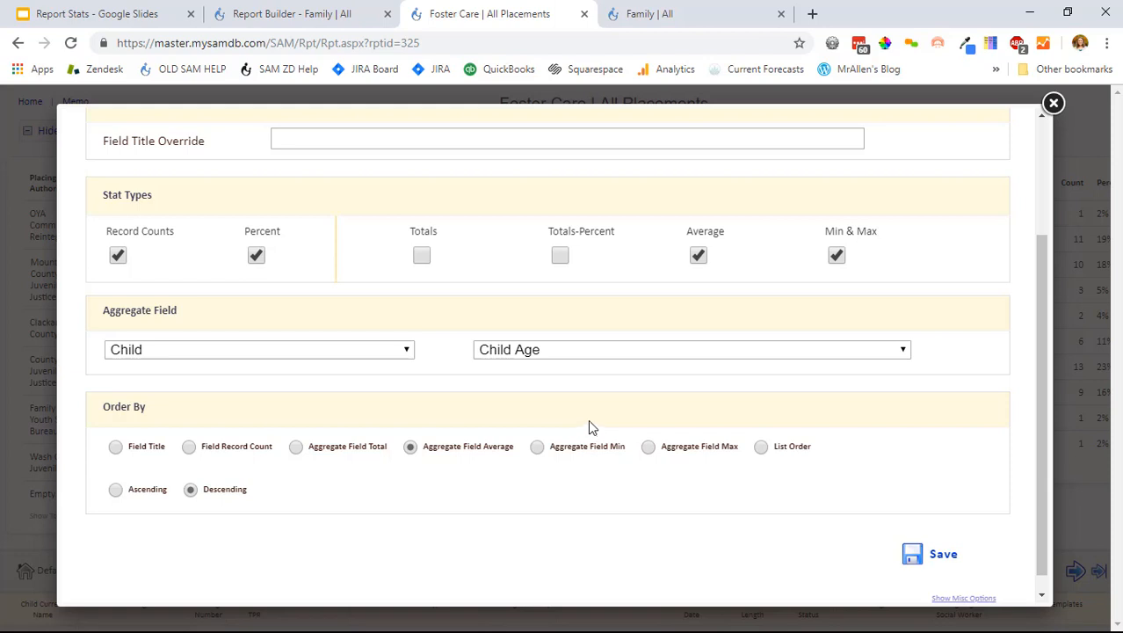
Step: Override the stat's title with "Child's Age per County" and save the stat
scroll(589, 427, up, 2)
click(444, 307)
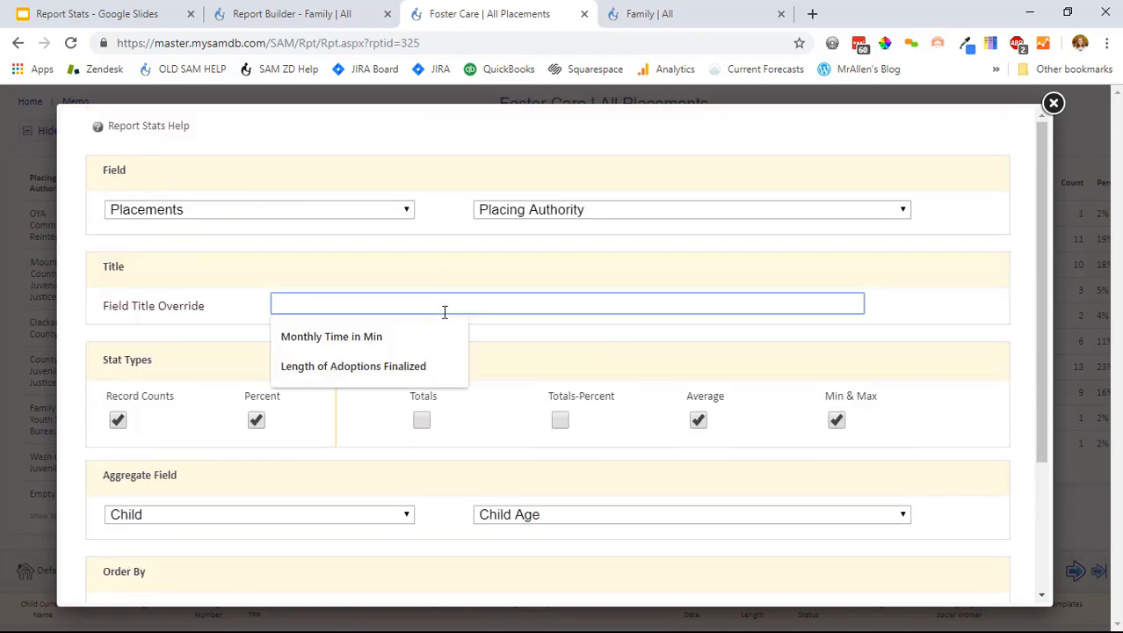
text(Chil's)
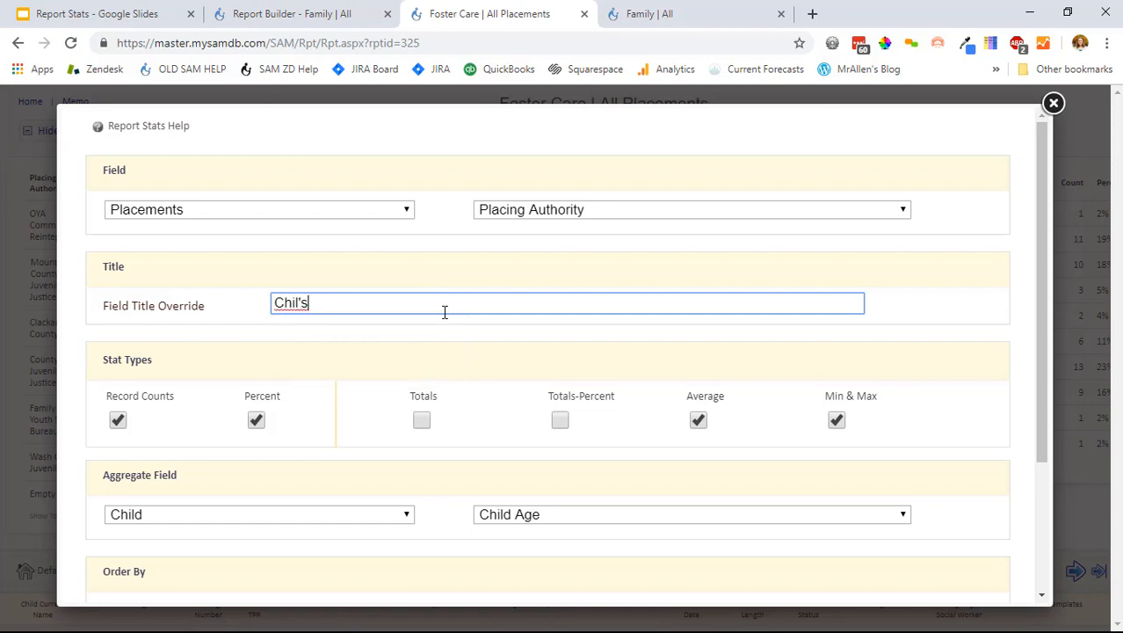
key(BackSpace)
key(BackSpace)
text(d's)
text(Age i)
text(n)
key(BackSpace)
key(BackSpace)
text(per Co)
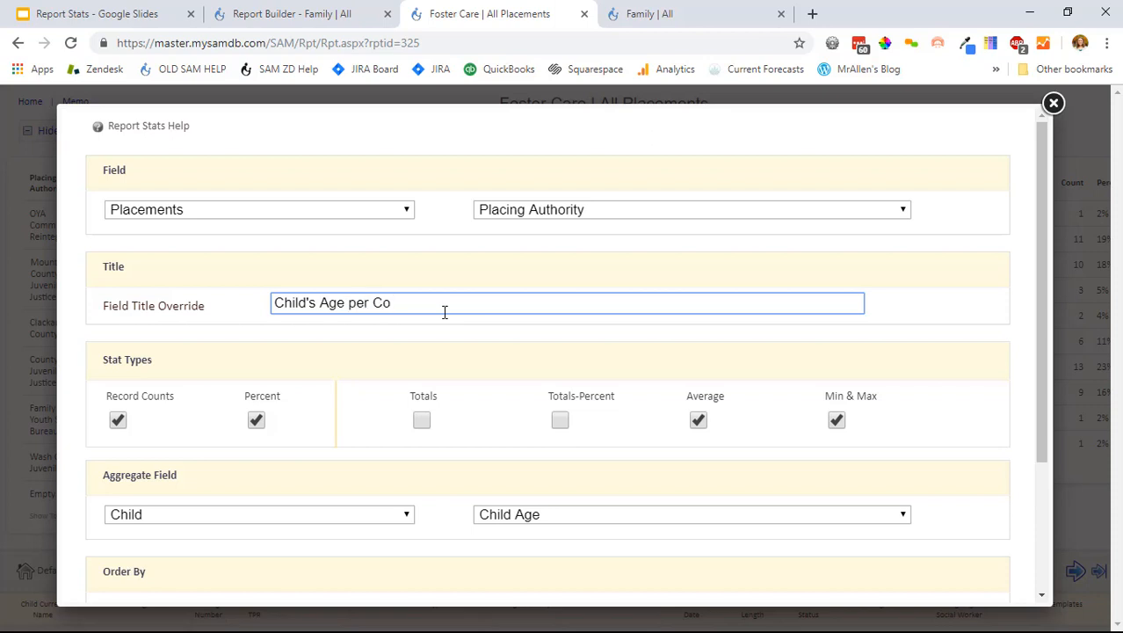
text(unty)
key(Return)
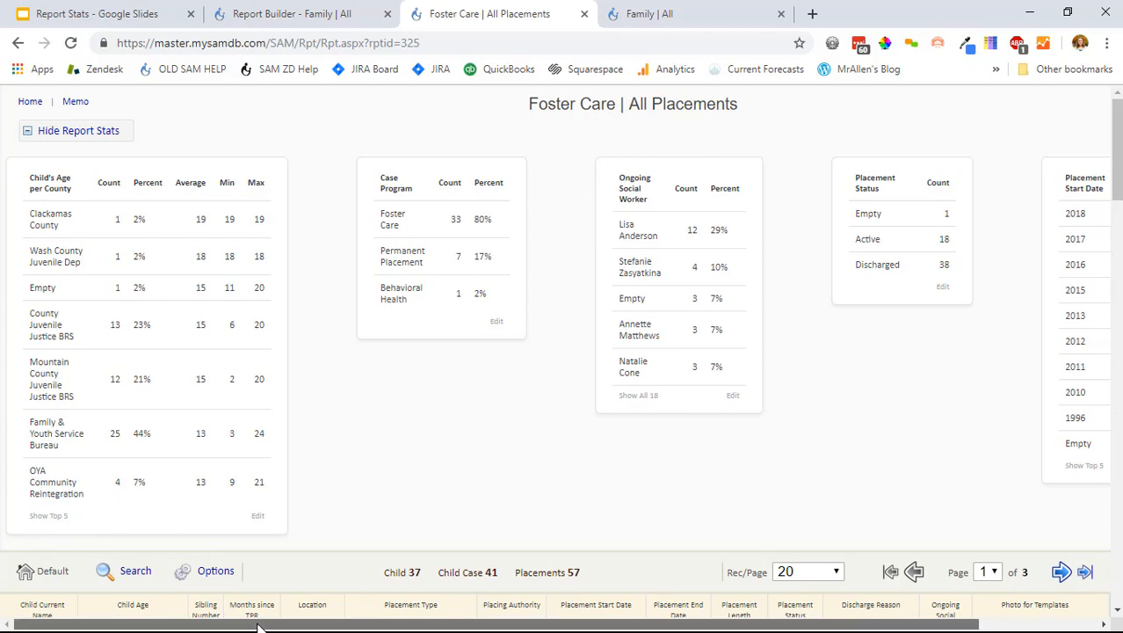
drag(257, 624, 227, 618)
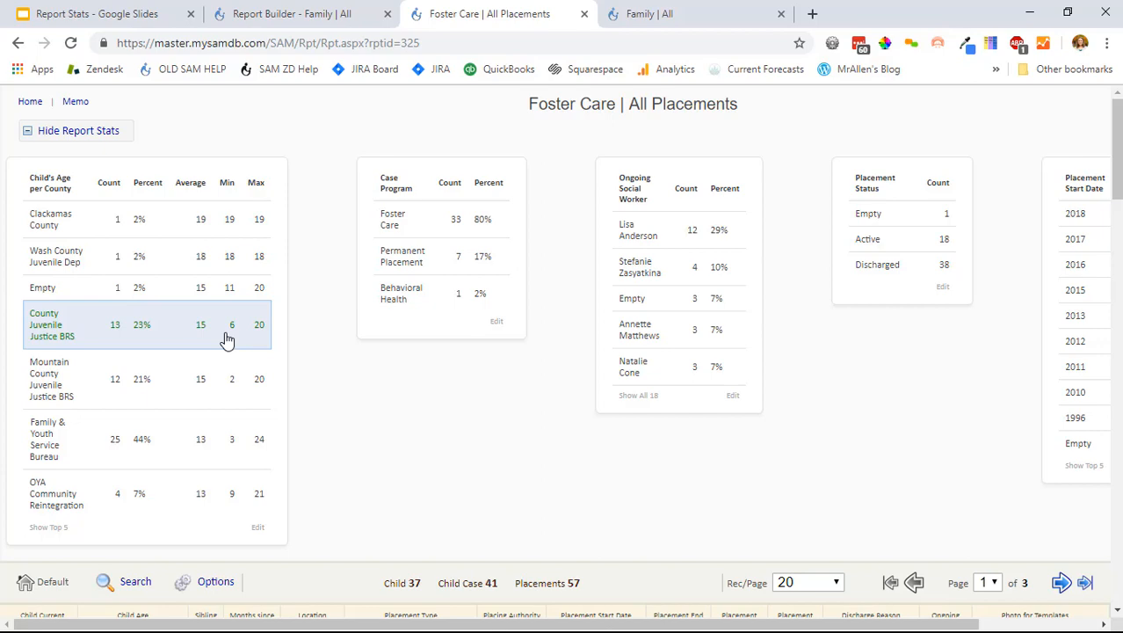
Step: Switch to the Report Stats presentation in Google Slides and bring the last slides into view
click(88, 14)
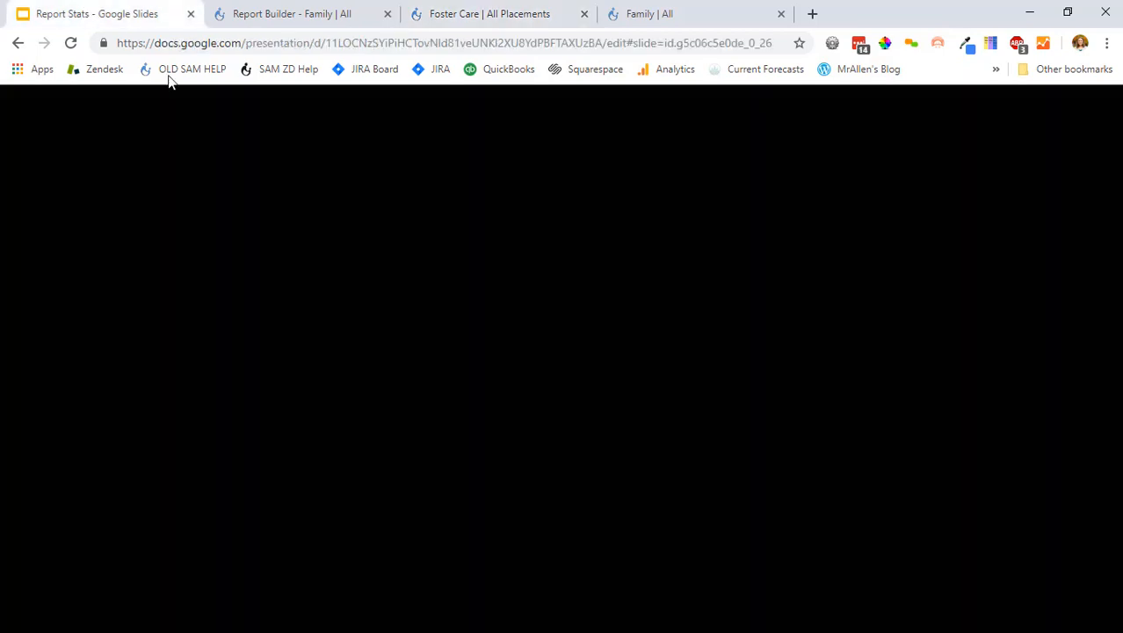
scroll(123, 553, down, 1)
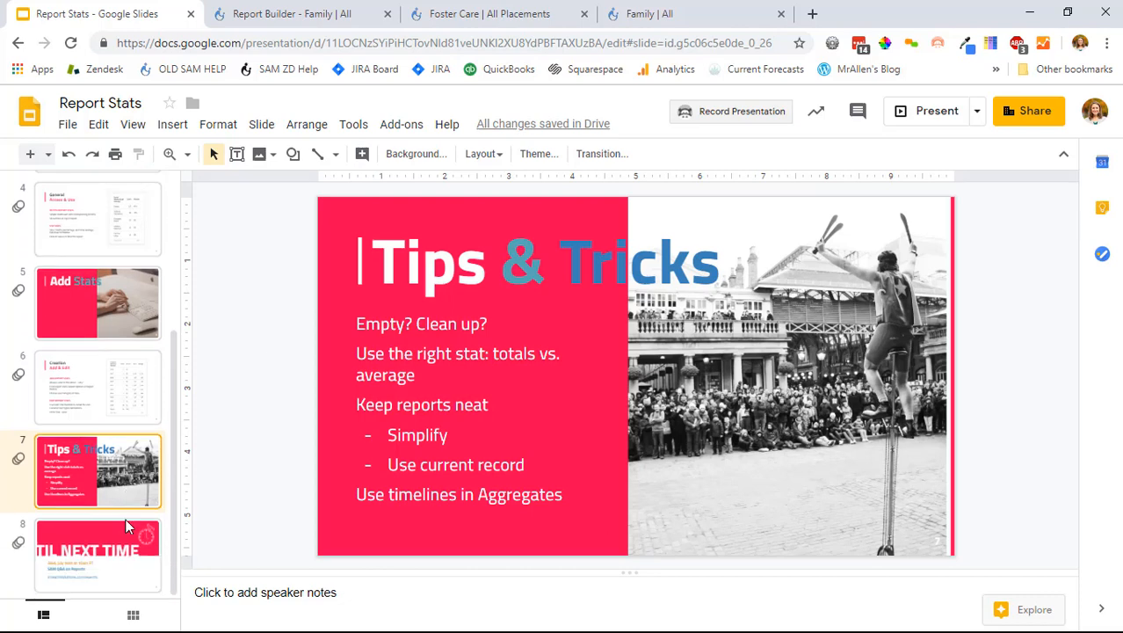